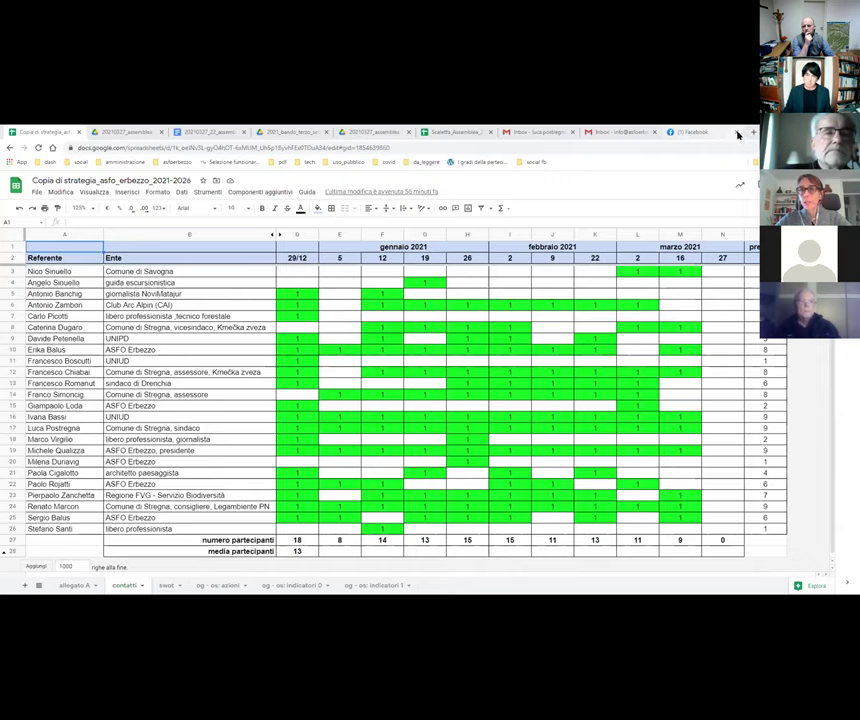
# Step: Close the Facebook tab and the second inbox tab, and select cell A16 on the contatti sheet
pyautogui.click(738, 134)
pyautogui.click(737, 133)
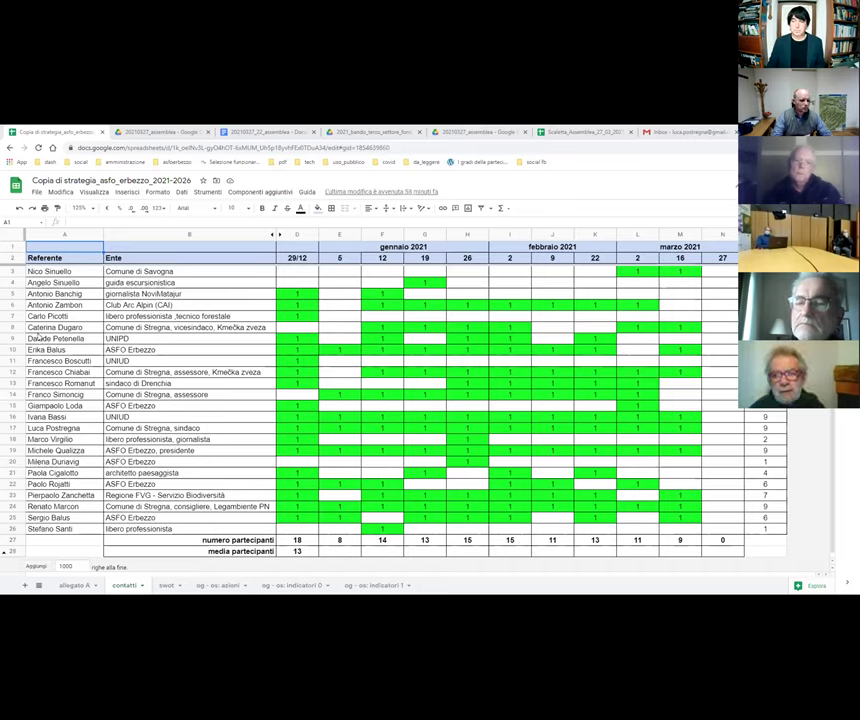
pyautogui.click(32, 418)
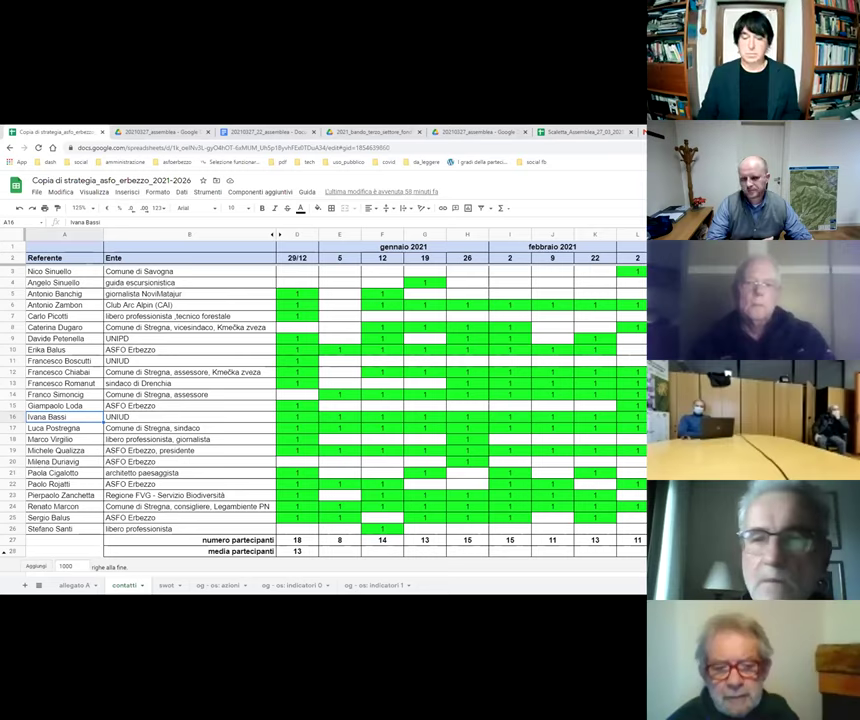
# Step: Examine the swot sheet's strengths, weaknesses and opportunities from the ASPETTI COMUNI section down through the BOSCO section
pyautogui.click(166, 586)
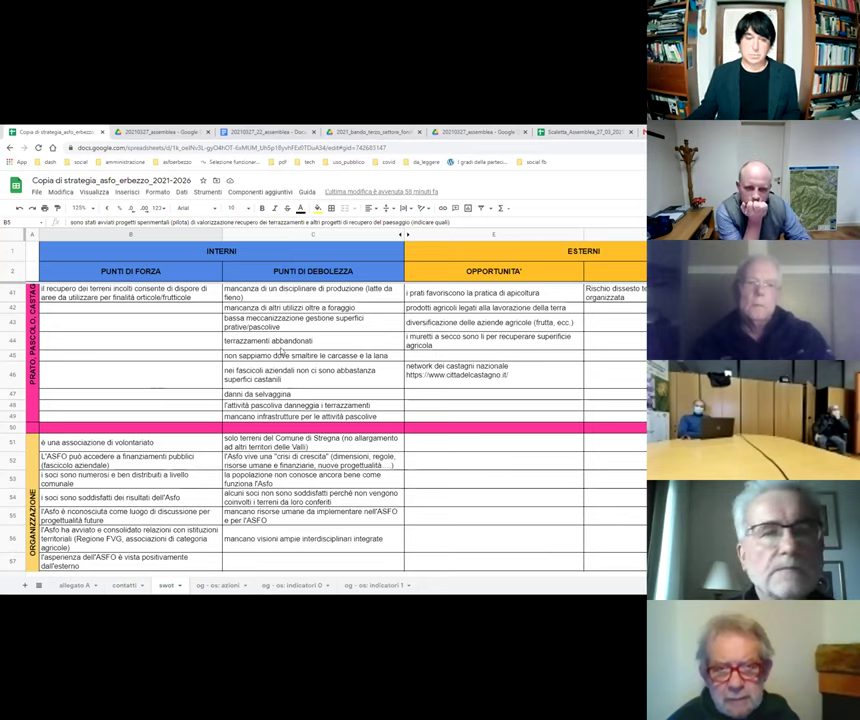
pyautogui.scroll(10, 290, 355)
pyautogui.scroll(3, 281, 349)
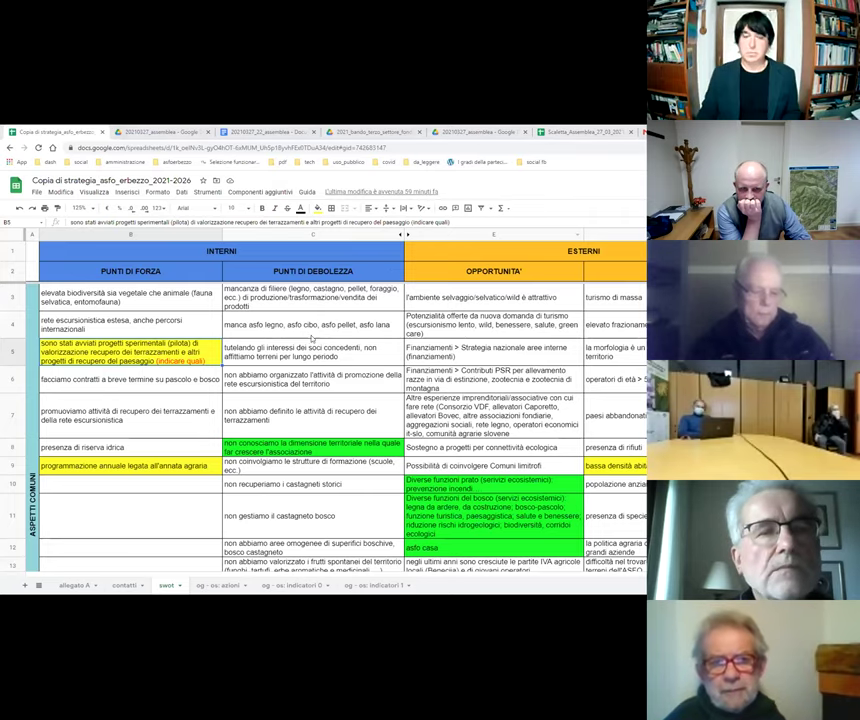
pyautogui.scroll(-1, 313, 337)
pyautogui.scroll(1, 313, 337)
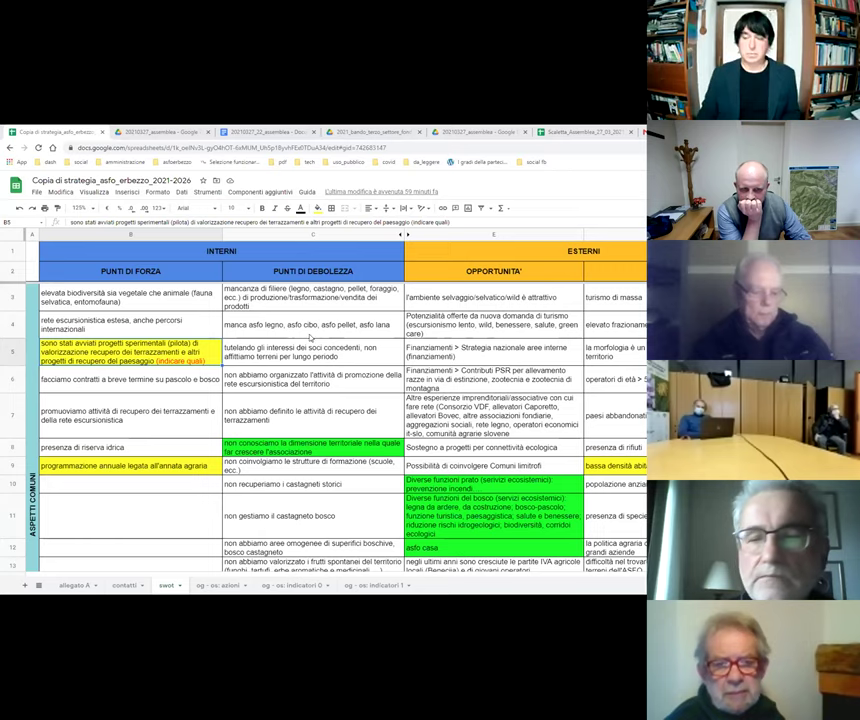
pyautogui.scroll(-2, 297, 397)
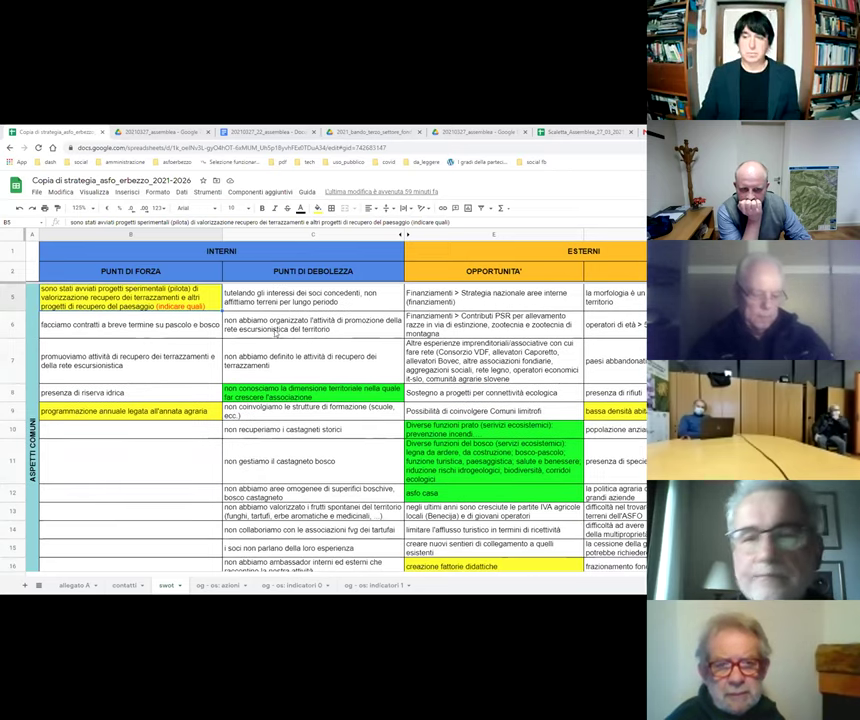
pyautogui.scroll(-3, 303, 411)
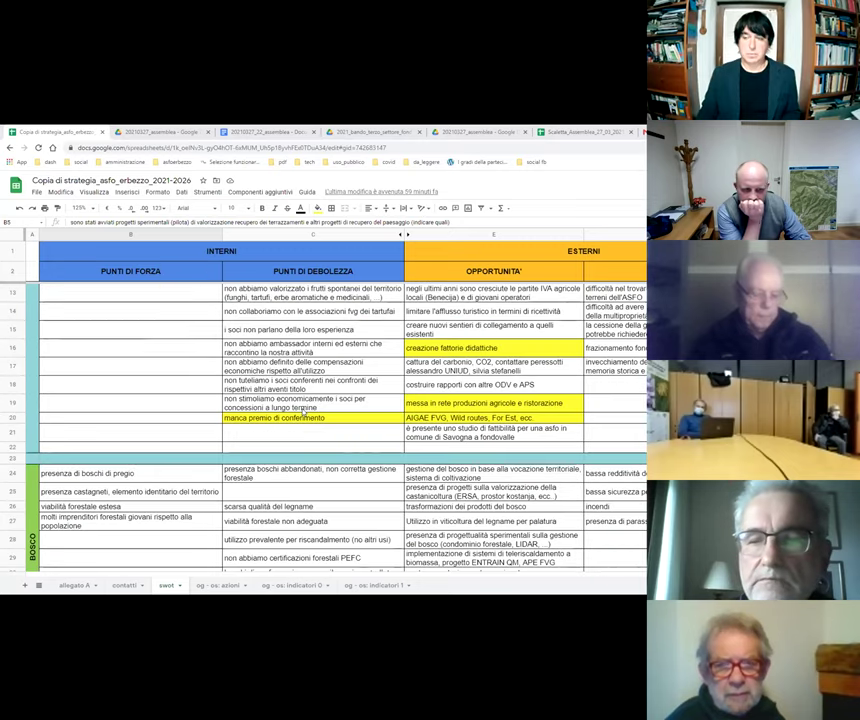
pyautogui.scroll(-2, 303, 411)
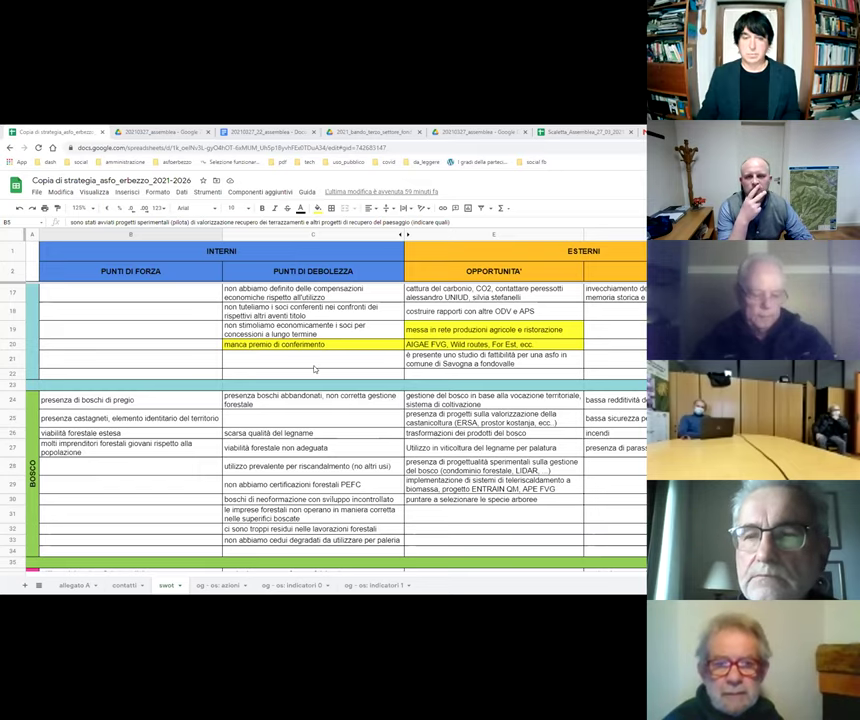
pyautogui.scroll(-3, 314, 369)
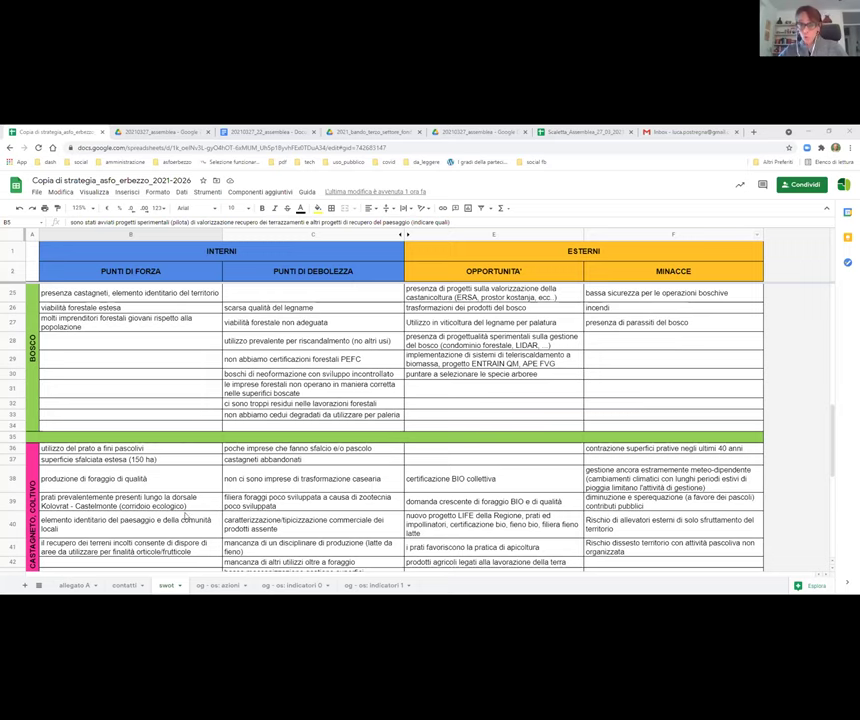
# Step: Review the attendance table on the contatti sheet, highlighting row 23, the participant counts in D27:M27 and the range L20:M27
pyautogui.click(123, 587)
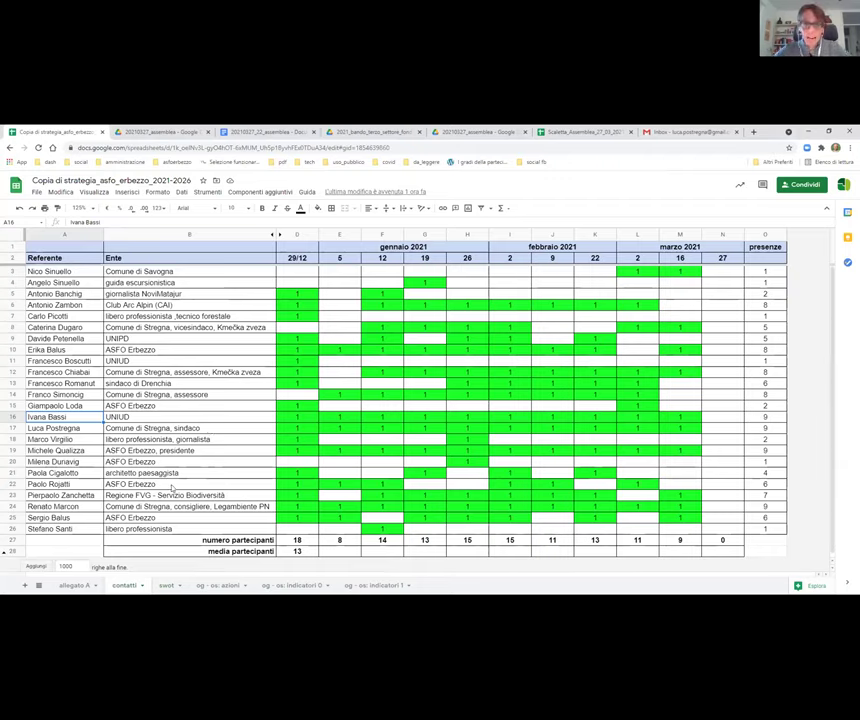
pyautogui.click(11, 495)
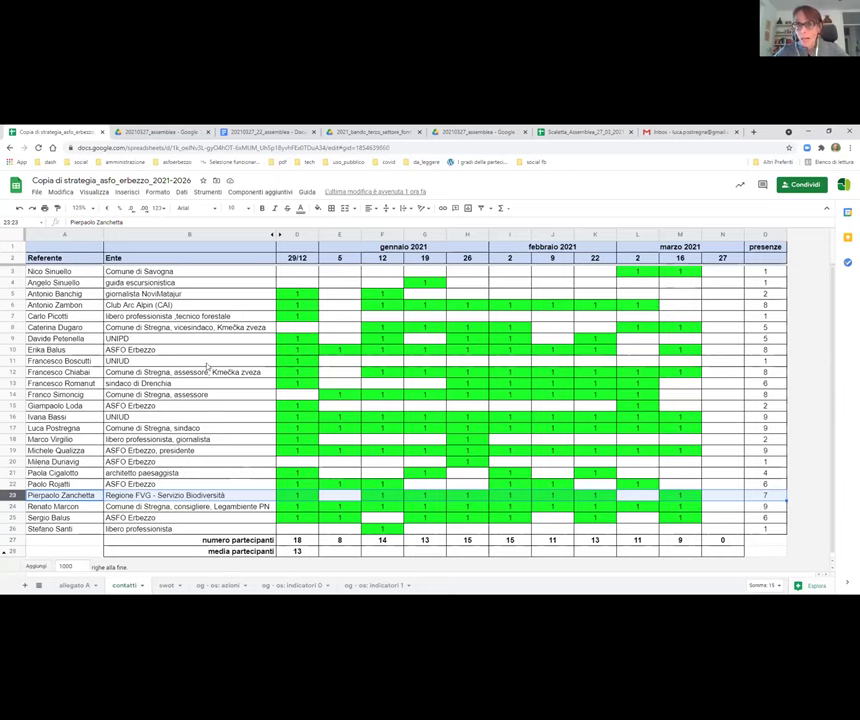
pyautogui.click(166, 586)
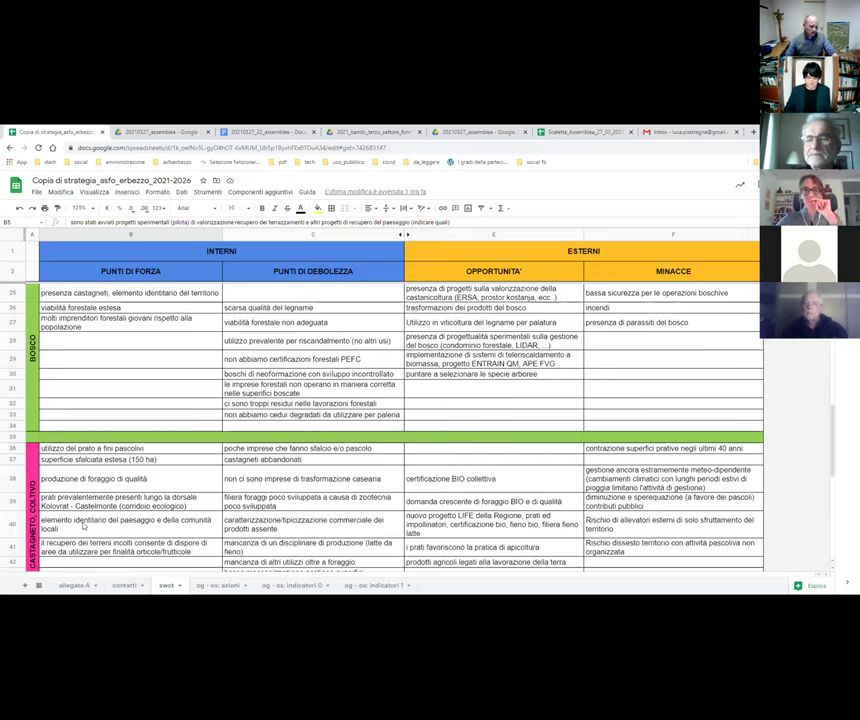
pyautogui.click(123, 586)
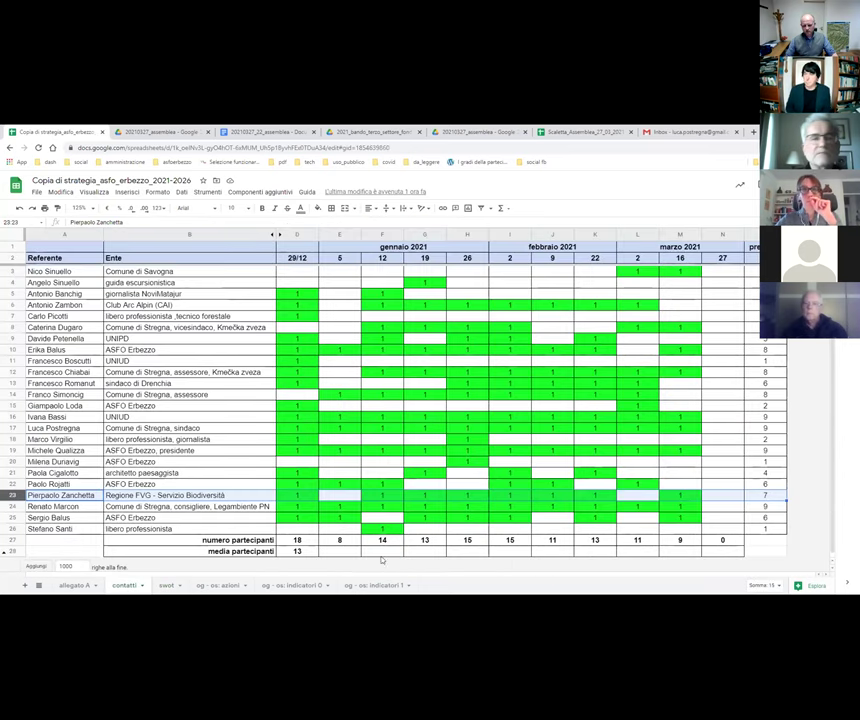
pyautogui.moveTo(297, 540); pyautogui.dragTo(675, 543)
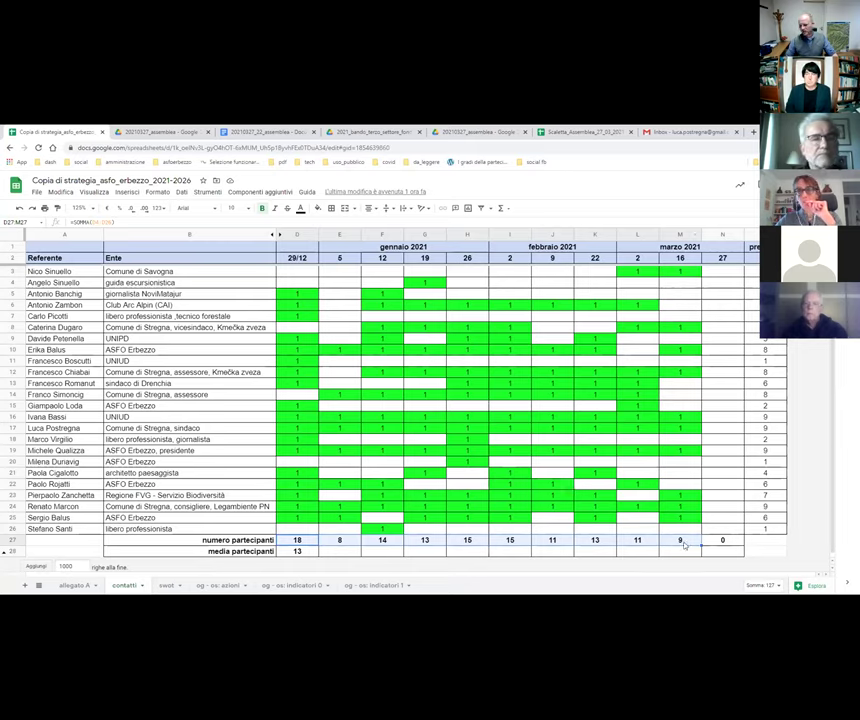
pyautogui.moveTo(645, 545); pyautogui.dragTo(633, 469)
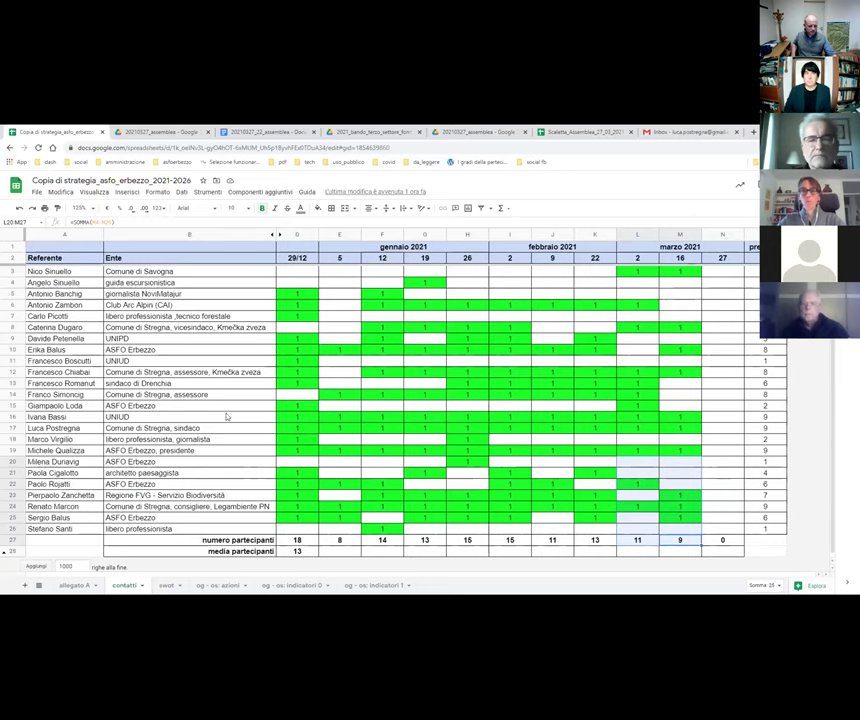
# Step: Examine the swot sheet from the BOSCO section through ORGANIZZAZIONE, and return to the opportunities and threats under ASPETTI COMUNI
pyautogui.click(166, 585)
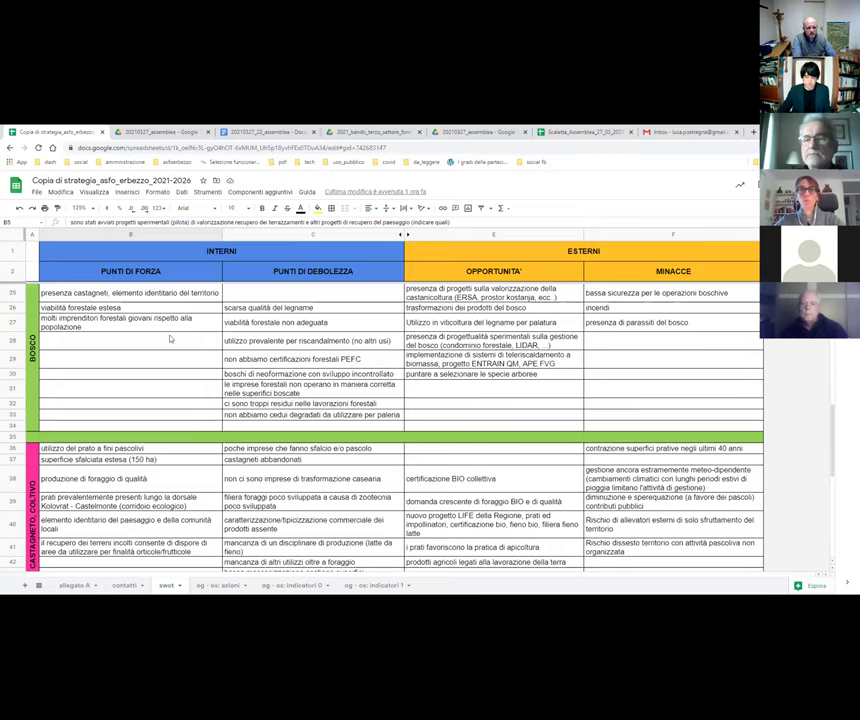
pyautogui.scroll(1, 538, 442)
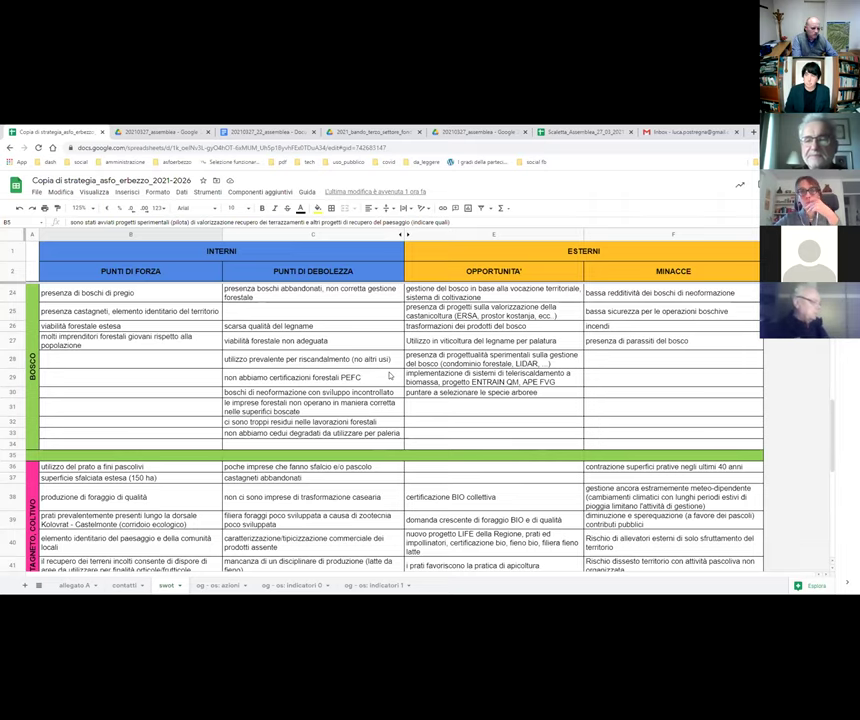
pyautogui.scroll(-1, 407, 392)
pyautogui.scroll(-3, 407, 392)
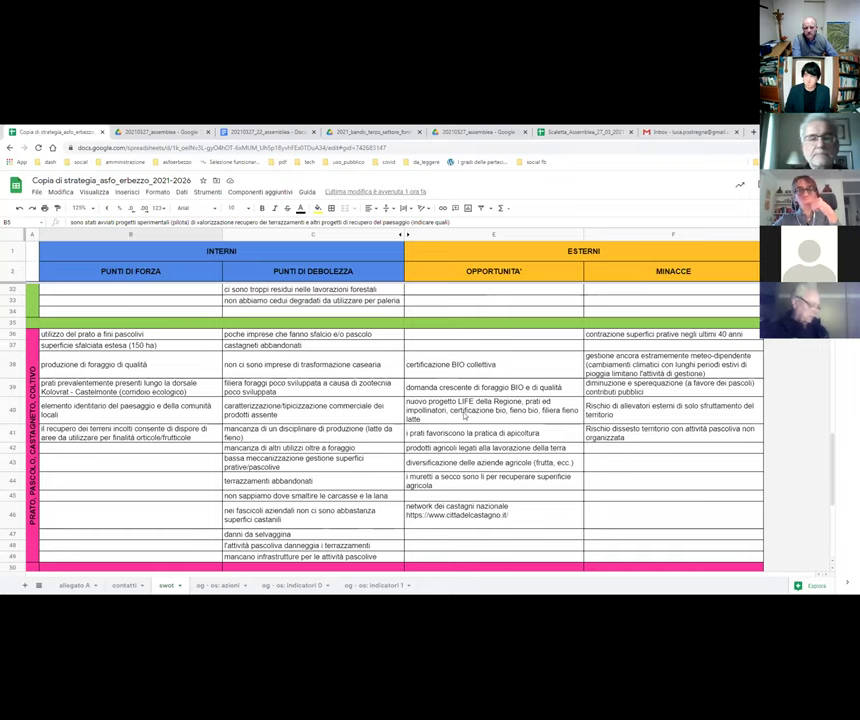
pyautogui.scroll(-5, 378, 374)
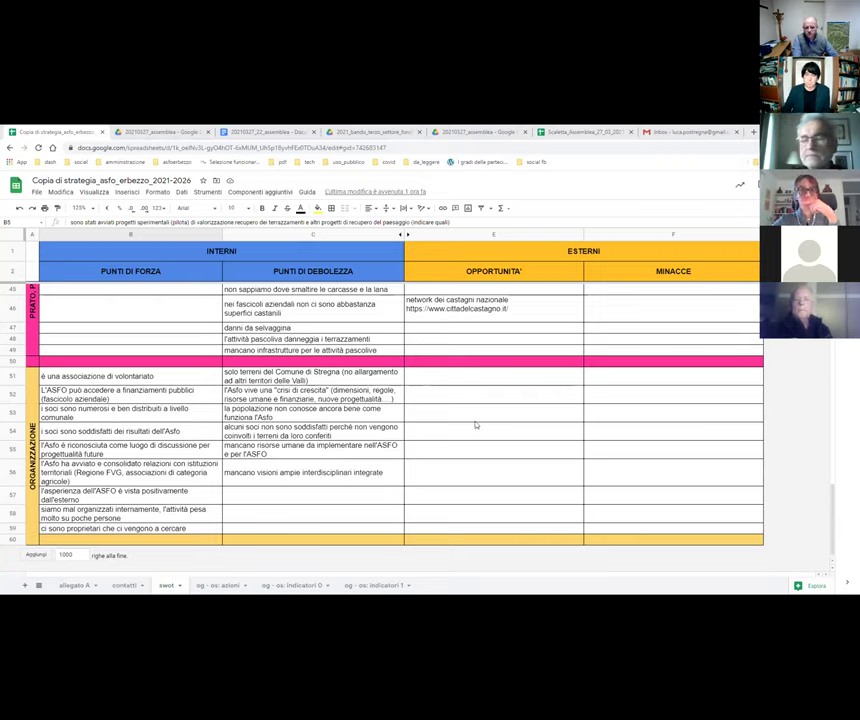
pyautogui.scroll(10, 408, 411)
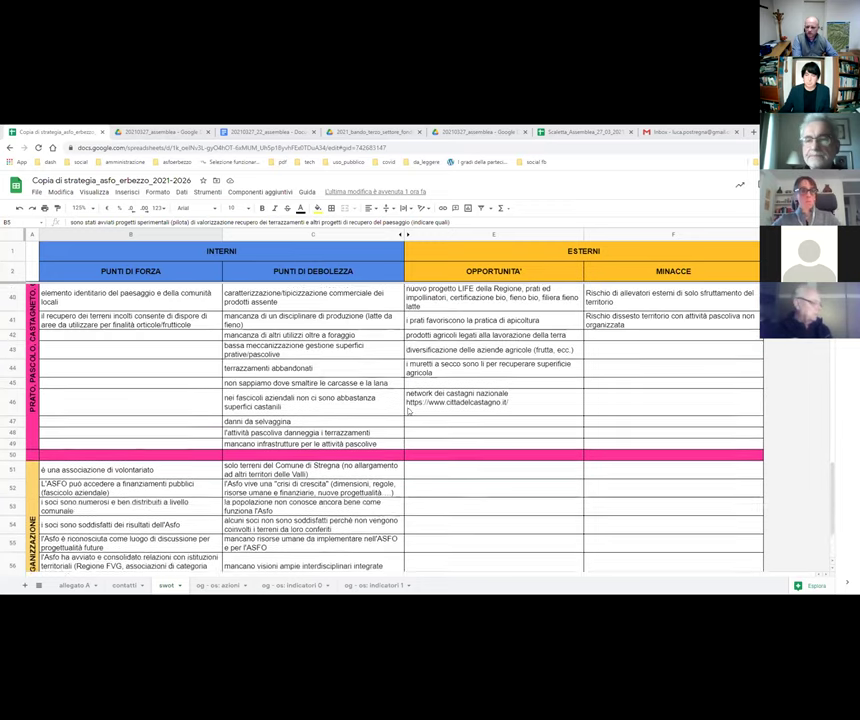
pyautogui.scroll(5, 408, 413)
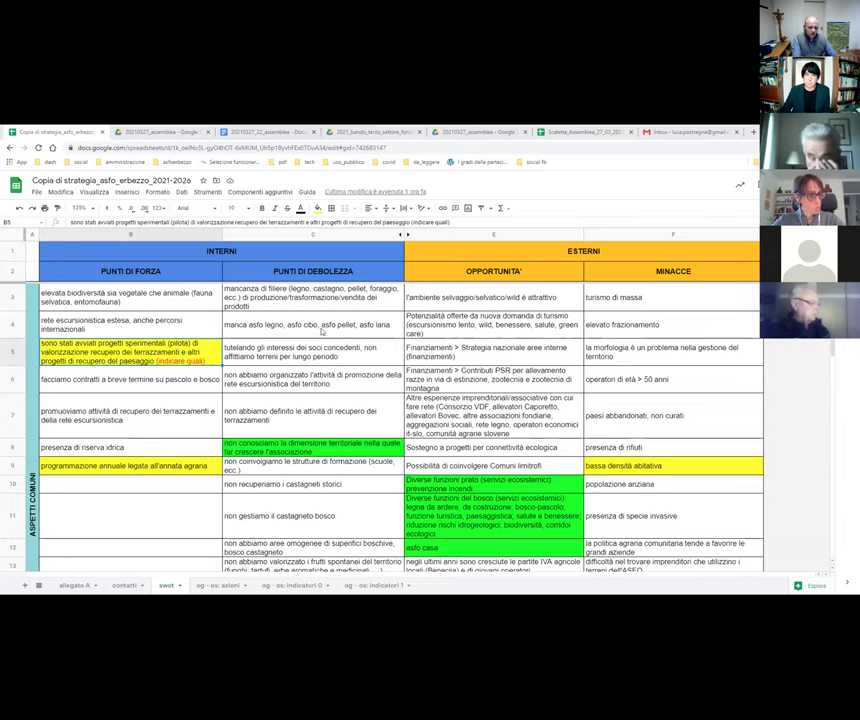
pyautogui.scroll(-1, 369, 493)
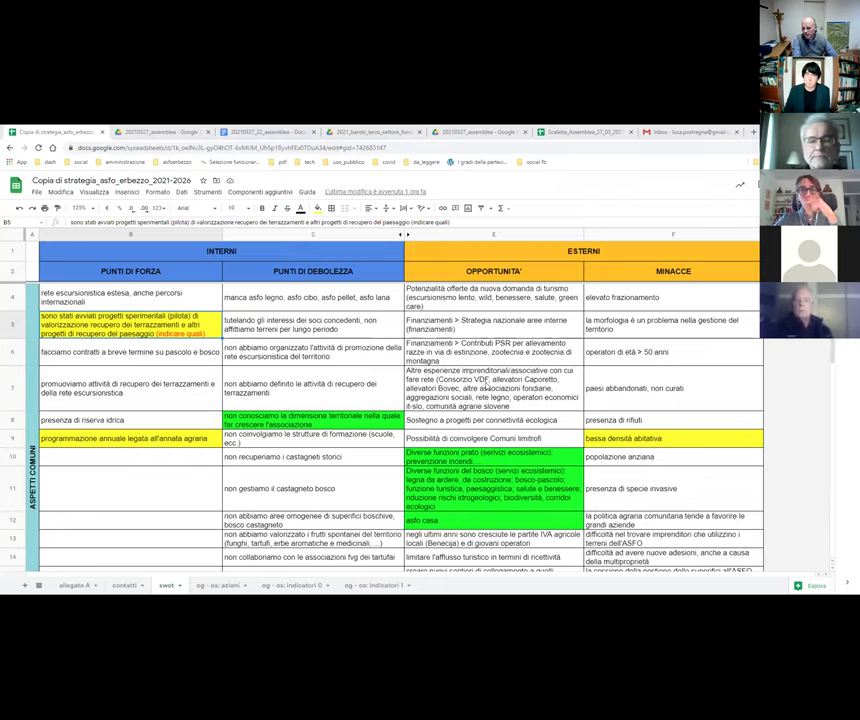
# Step: Show the general objective in cell A3 of the og - os: azioni sheet and set the sheet zoom to 150%
pyautogui.click(215, 585)
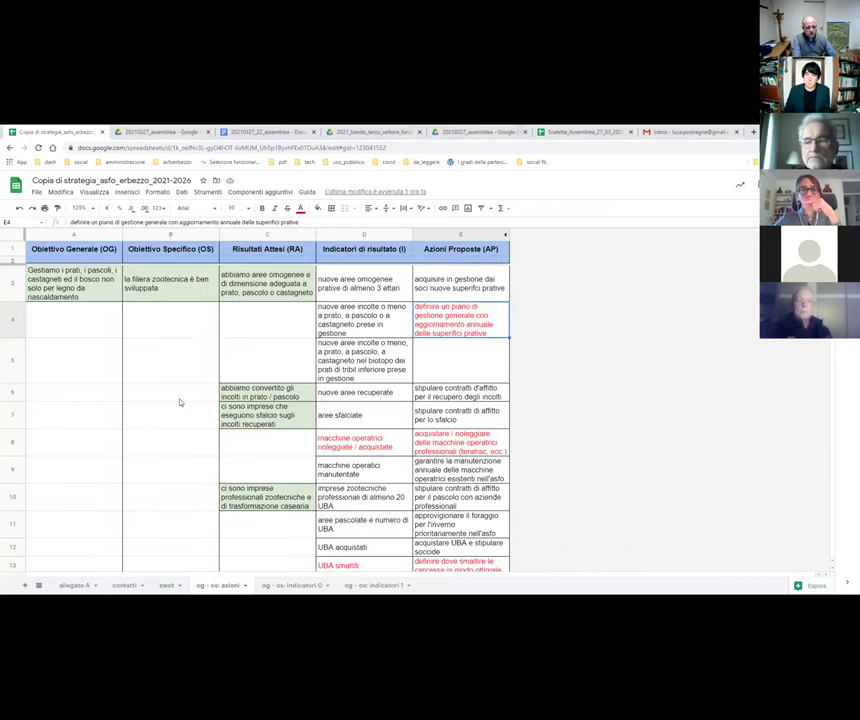
pyautogui.click(71, 282)
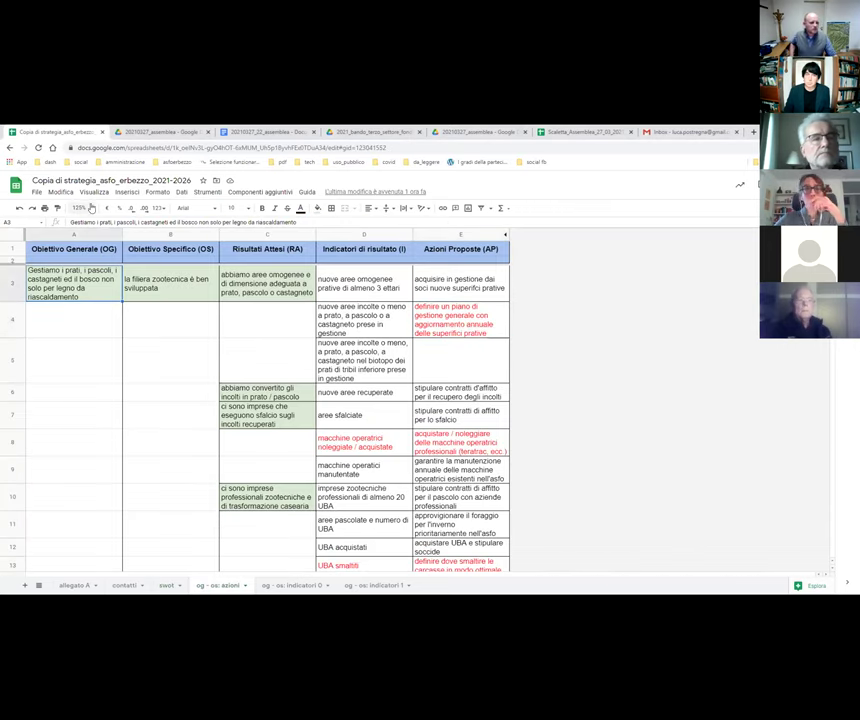
pyautogui.click(88, 208)
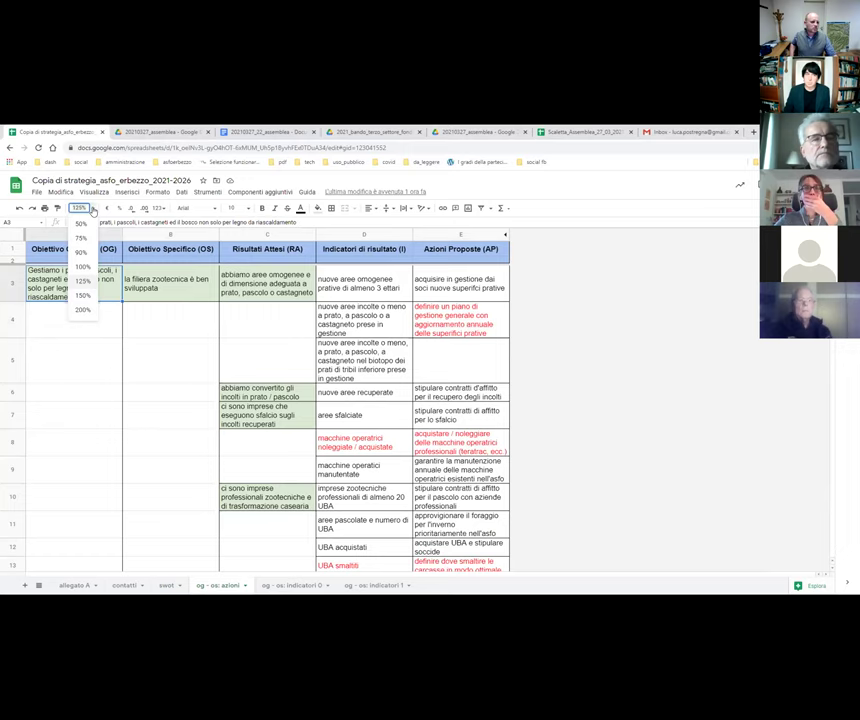
pyautogui.click(82, 296)
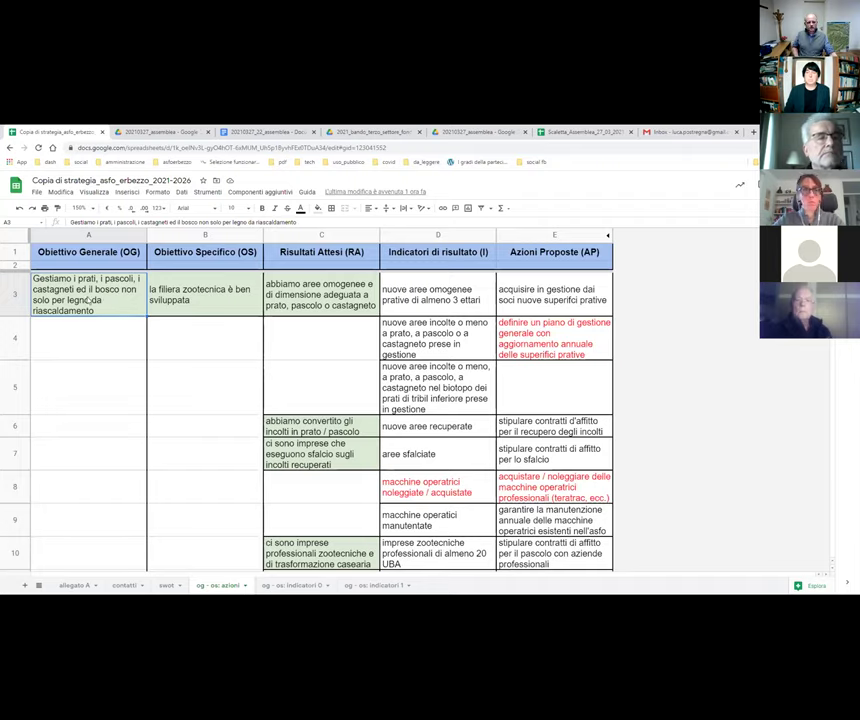
# Step: Examine the specific objective in B3 and each highlighted expected result in column C, from row 3 down to row 15
pyautogui.click(191, 297)
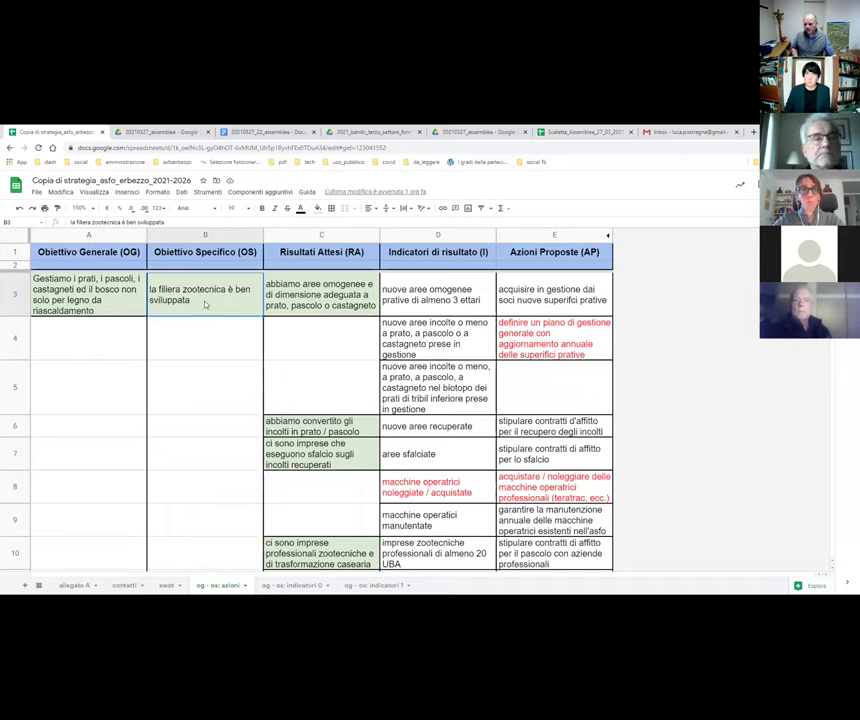
pyautogui.click(309, 292)
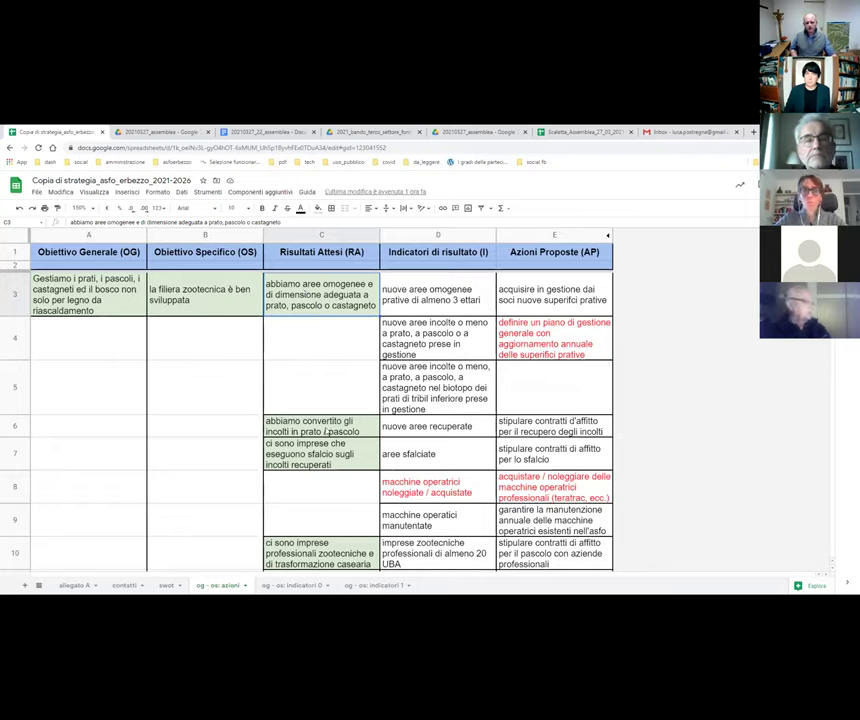
pyautogui.click(325, 429)
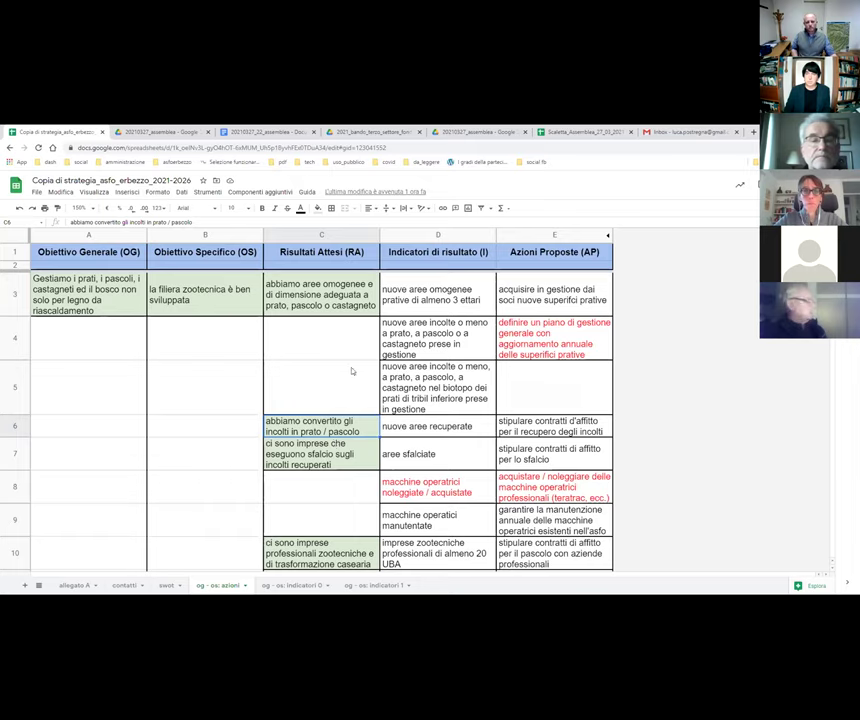
pyautogui.scroll(-2, 340, 365)
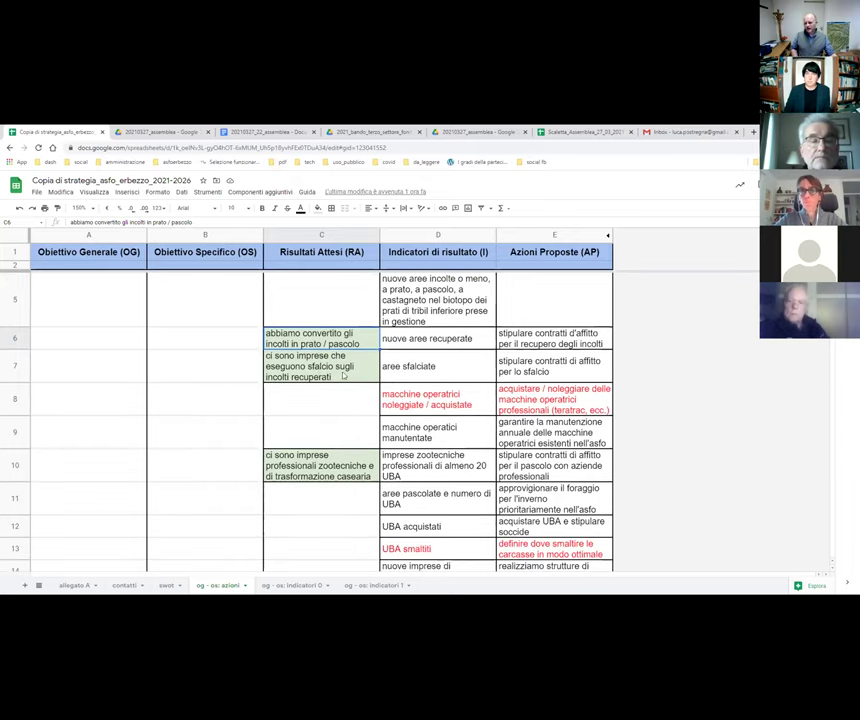
pyautogui.click(313, 369)
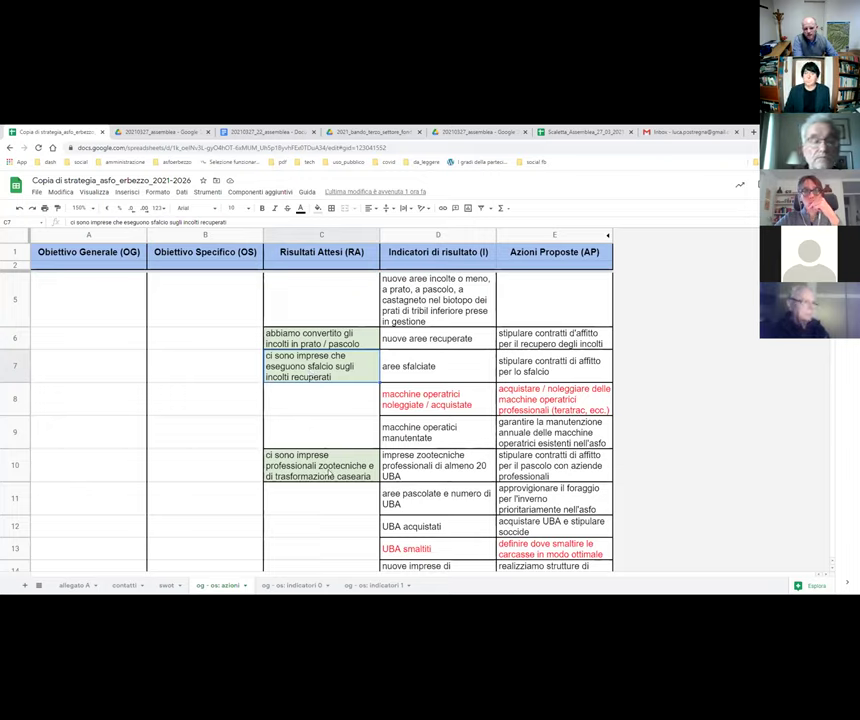
pyautogui.click(330, 475)
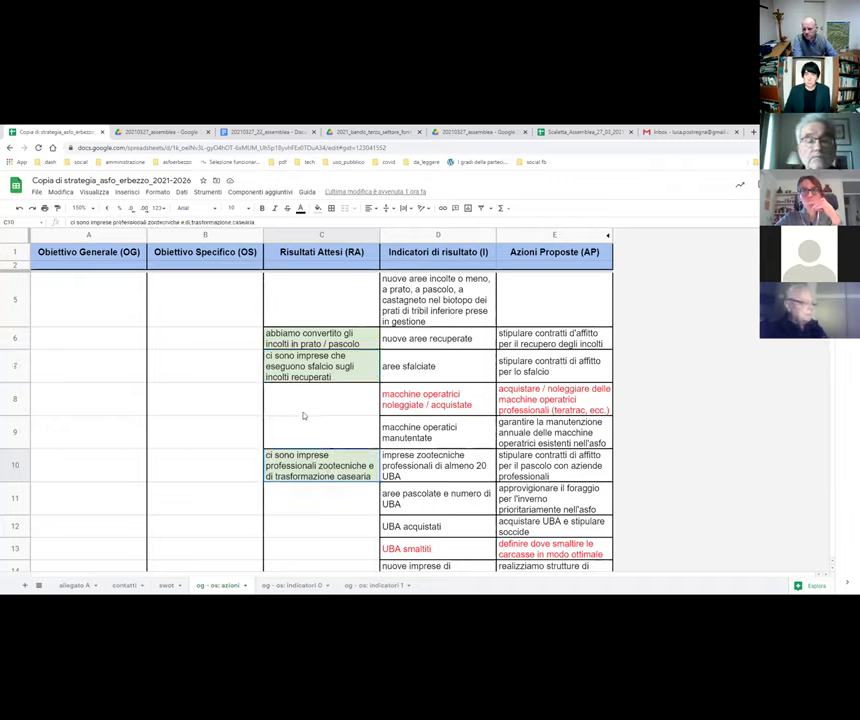
pyautogui.scroll(-5, 340, 423)
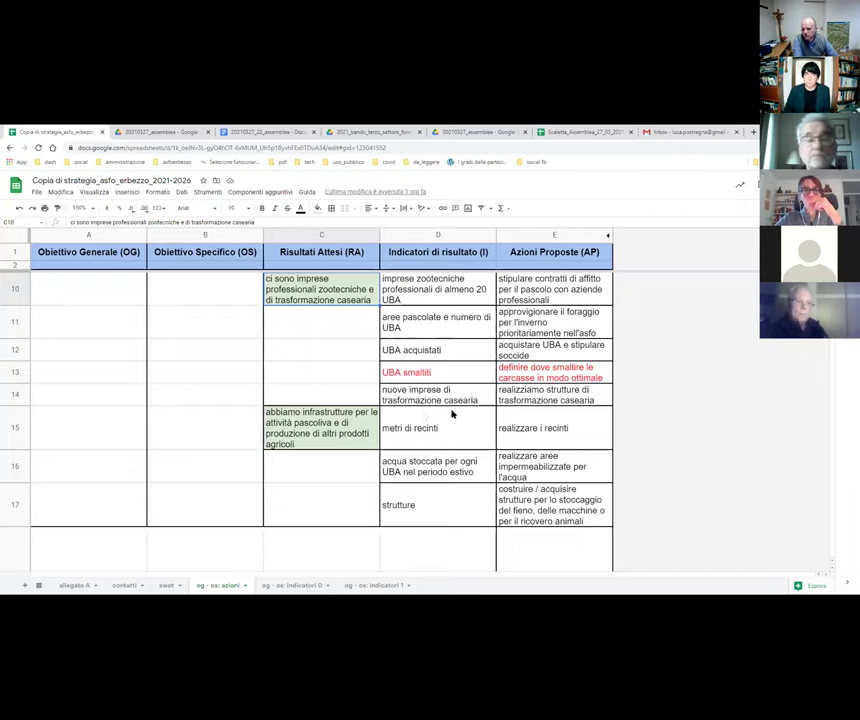
pyautogui.click(329, 435)
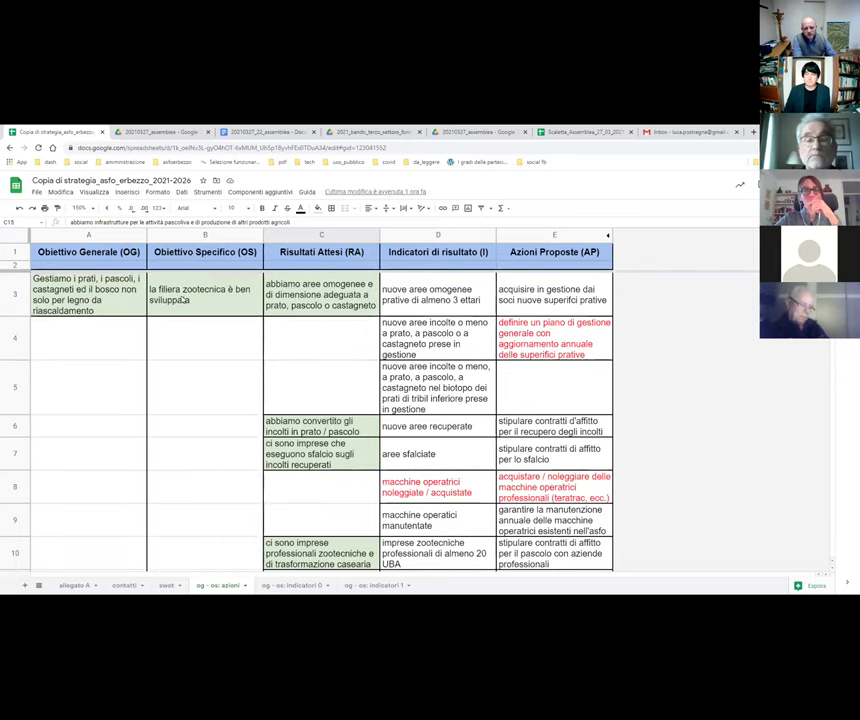
# Step: Examine the result indicators in column D of the livestock supply chain objective, highlighting D3:D5 and continuing down to row 9
pyautogui.click(306, 302)
pyautogui.click(459, 292)
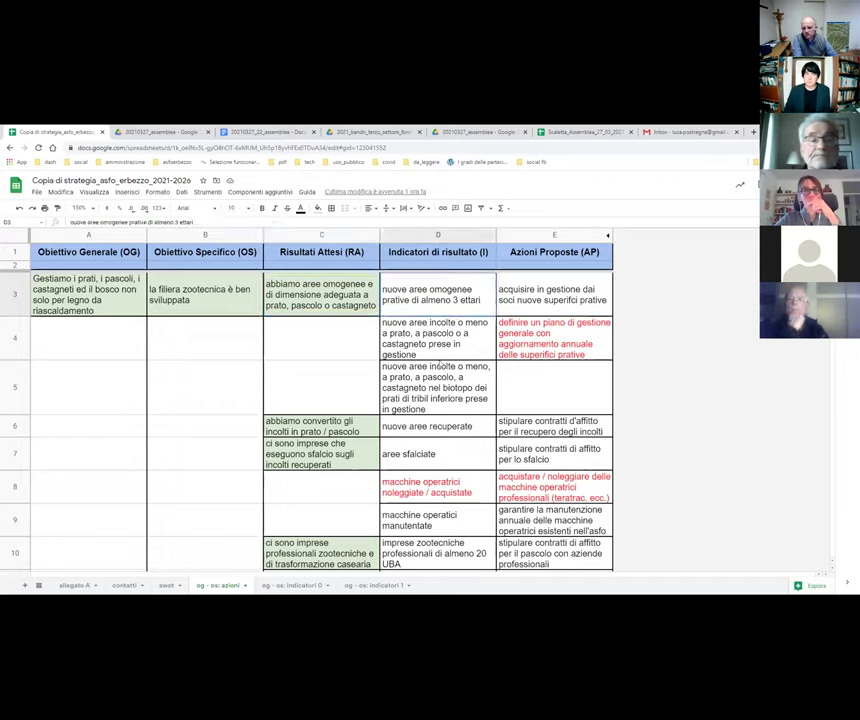
pyautogui.hotkey('shift', 'Down')
pyautogui.hotkey('shift', 'Down')
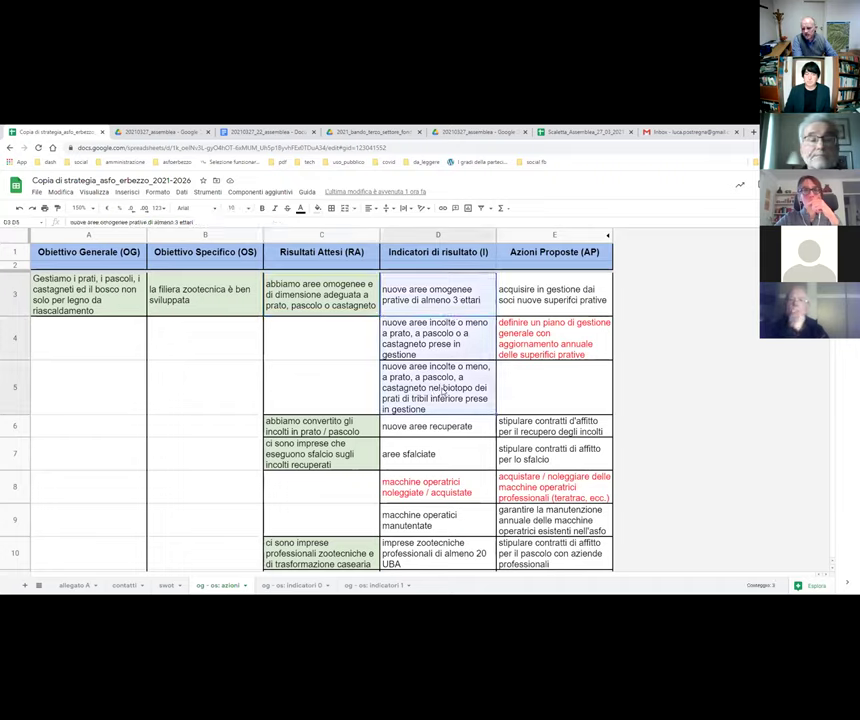
pyautogui.click(441, 299)
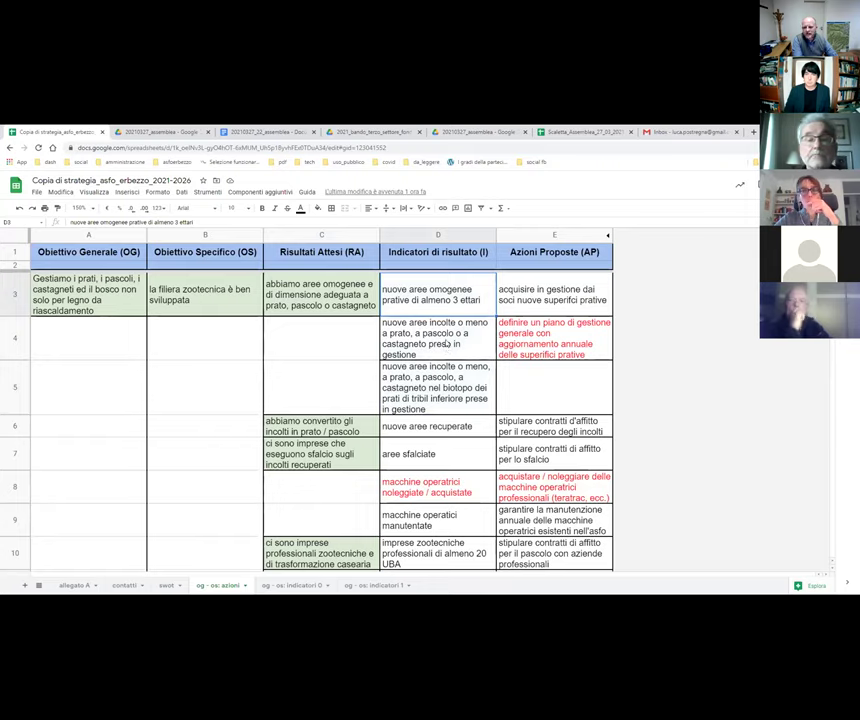
pyautogui.click(444, 342)
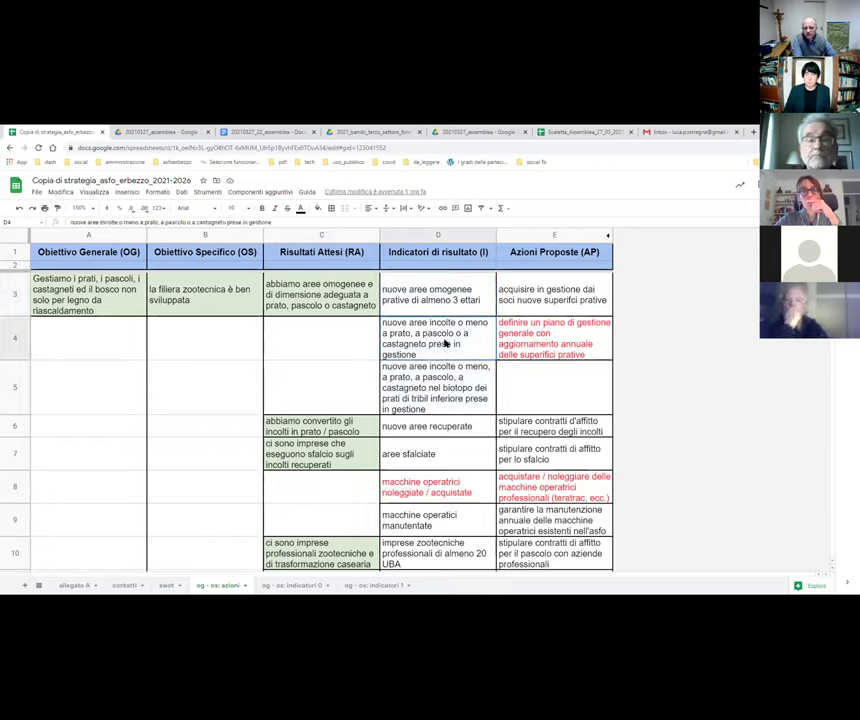
pyautogui.click(438, 460)
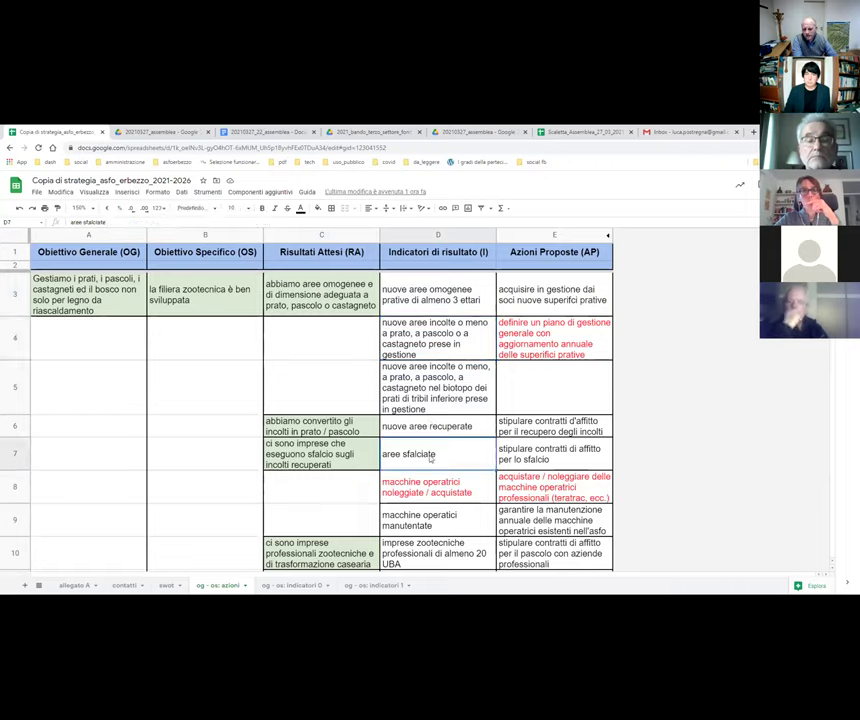
pyautogui.click(450, 527)
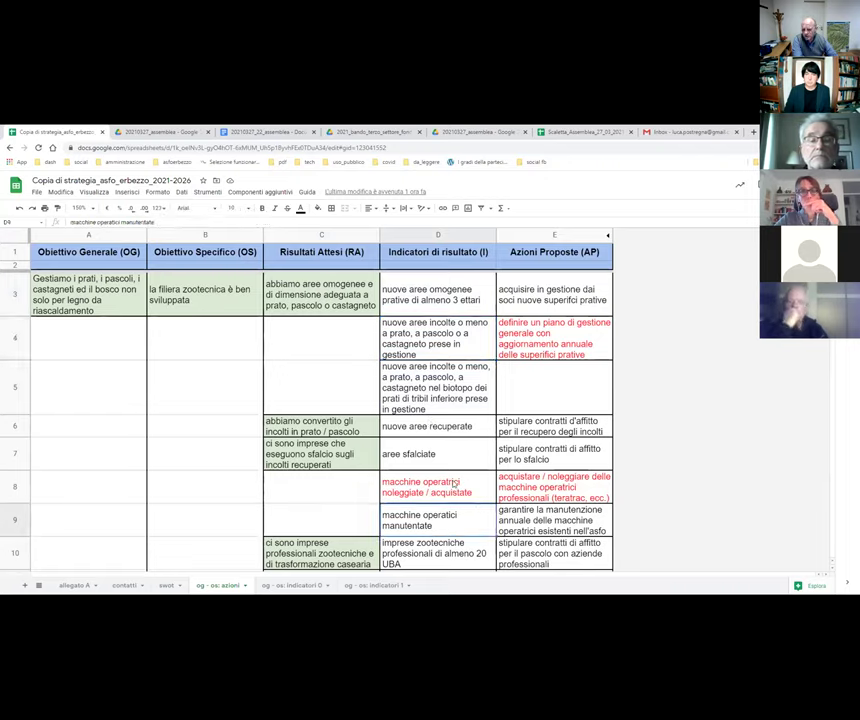
pyautogui.click(445, 501)
pyautogui.click(447, 520)
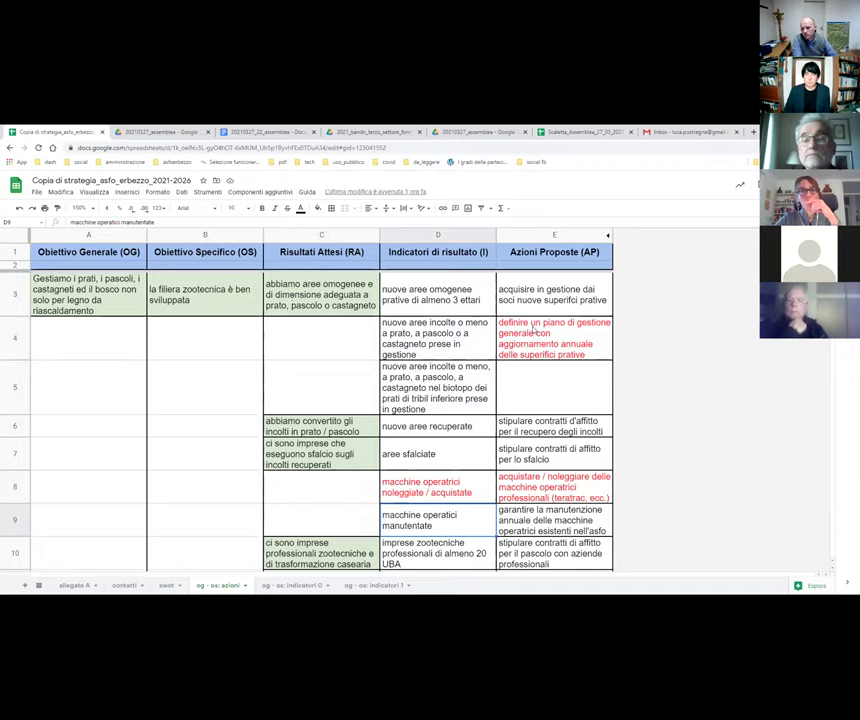
# Step: Examine the proposed actions in E3 and E4 on acquiring new areas and defining a general management plan
pyautogui.click(545, 299)
pyautogui.click(552, 330)
pyautogui.click(545, 305)
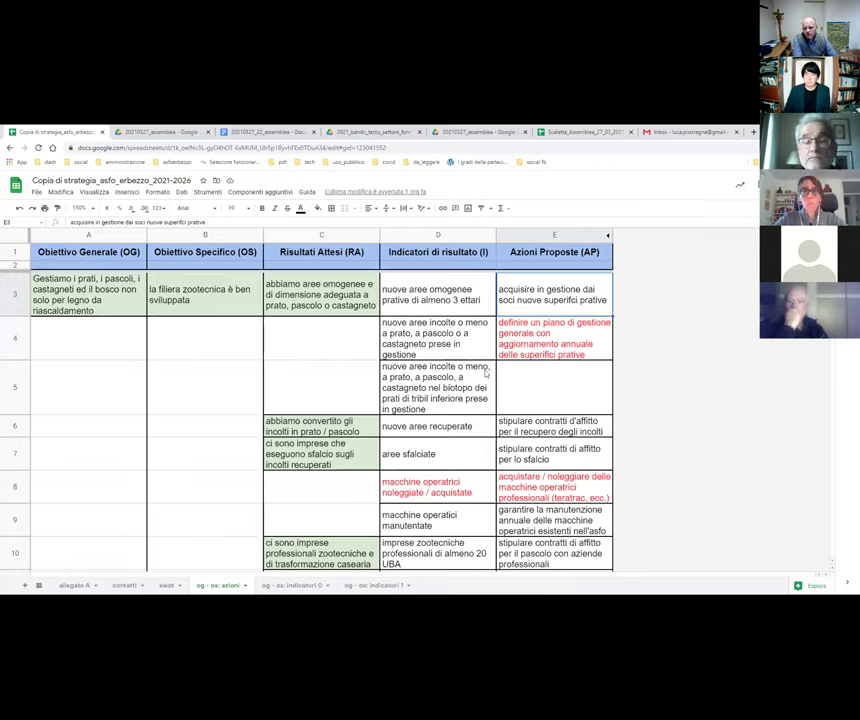
pyautogui.scroll(-3, 483, 372)
pyautogui.scroll(3, 483, 372)
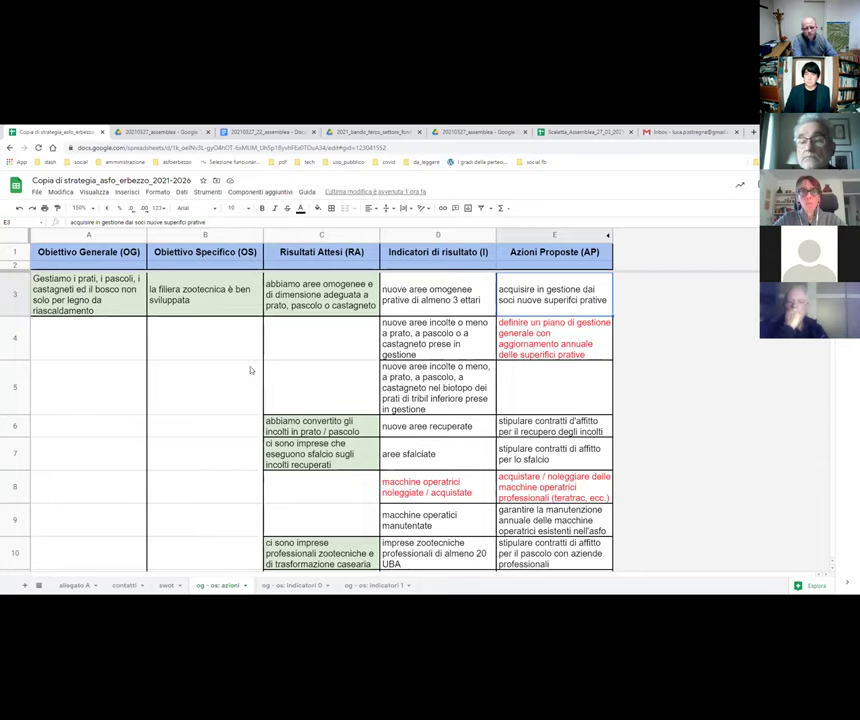
# Step: Review the chestnut objective in B19 with its indicators and proposed actions, and highlight the grafting entries in D24:E24
pyautogui.scroll(-5, 225, 338)
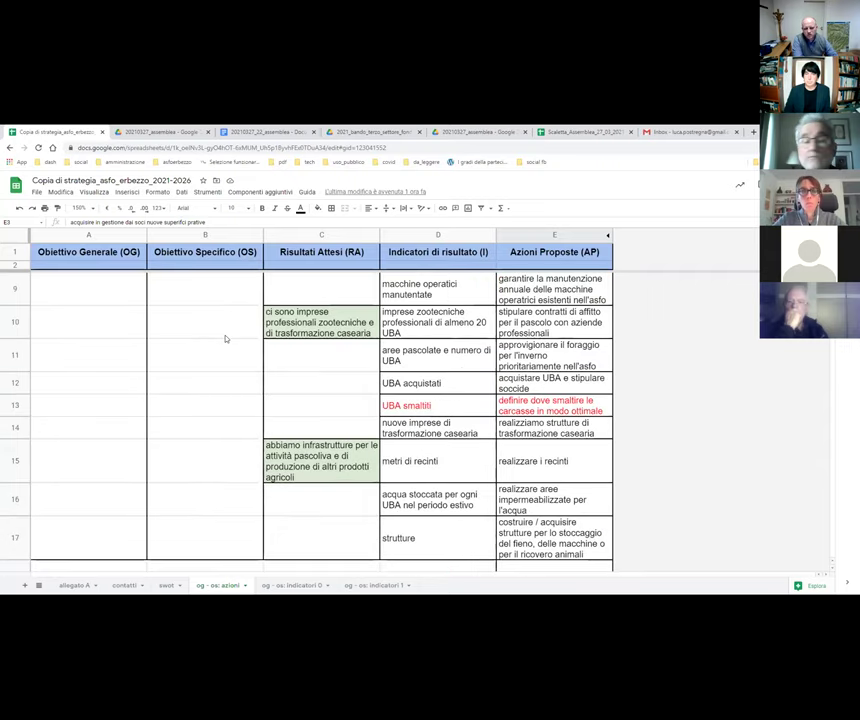
pyautogui.scroll(-6, 225, 338)
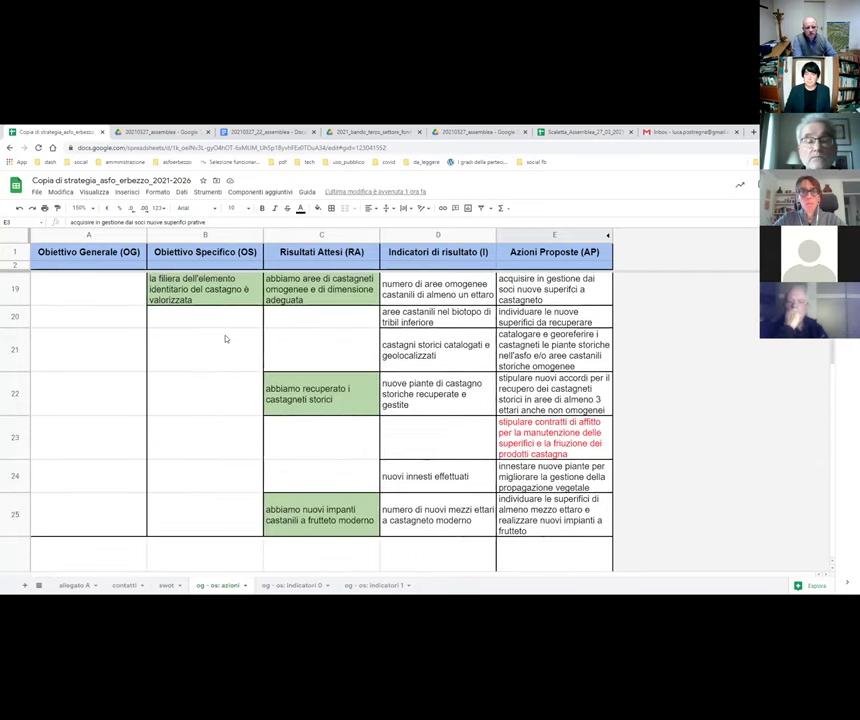
pyautogui.click(215, 297)
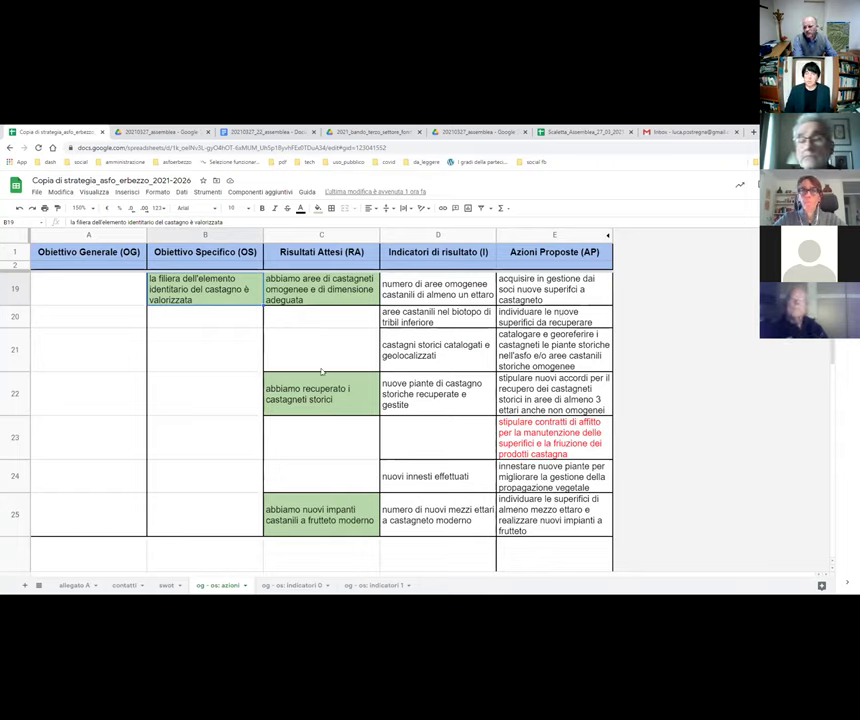
pyautogui.click(291, 322)
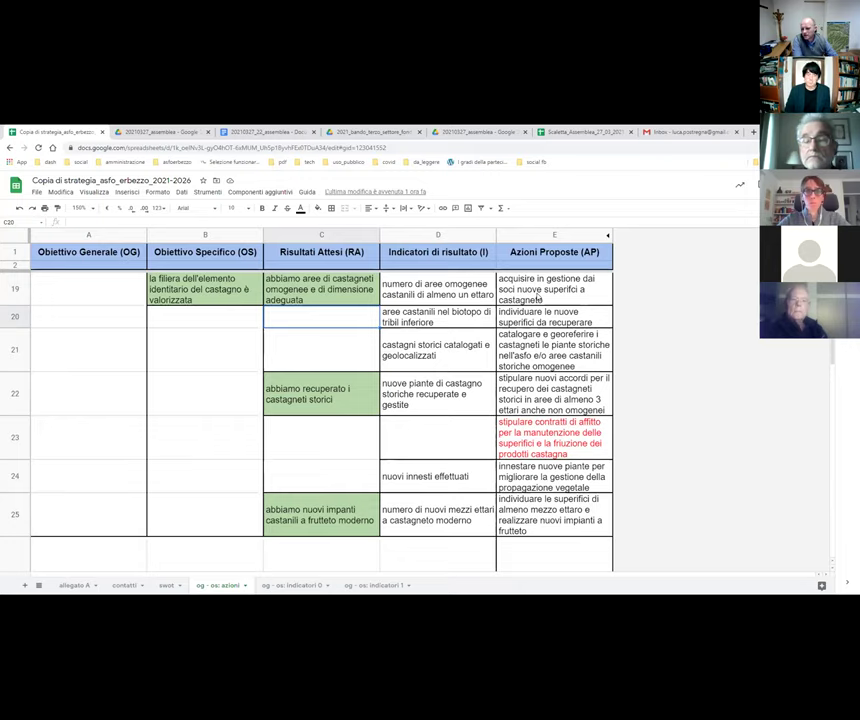
pyautogui.click(530, 296)
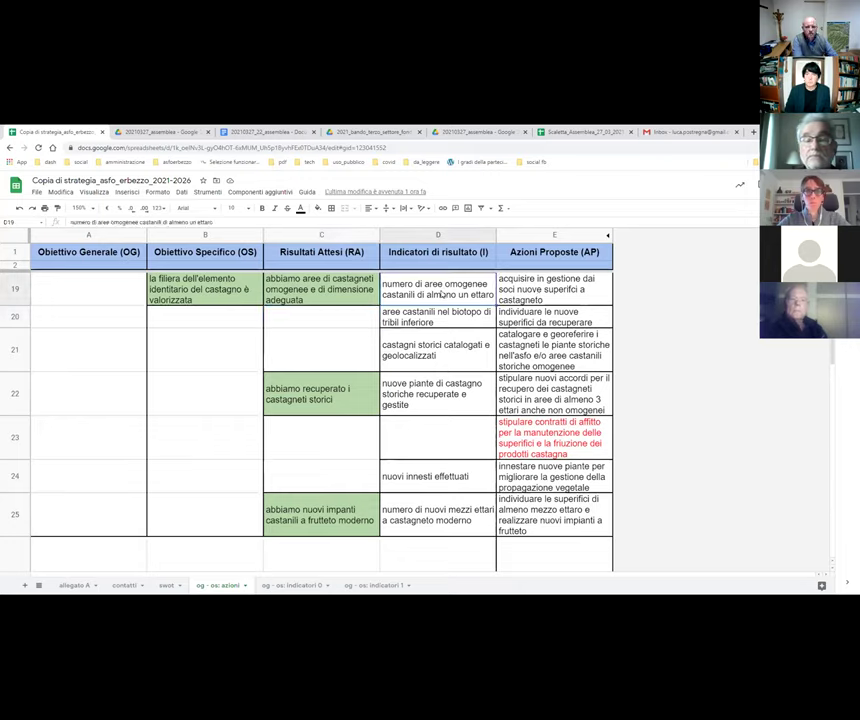
pyautogui.press('Left')
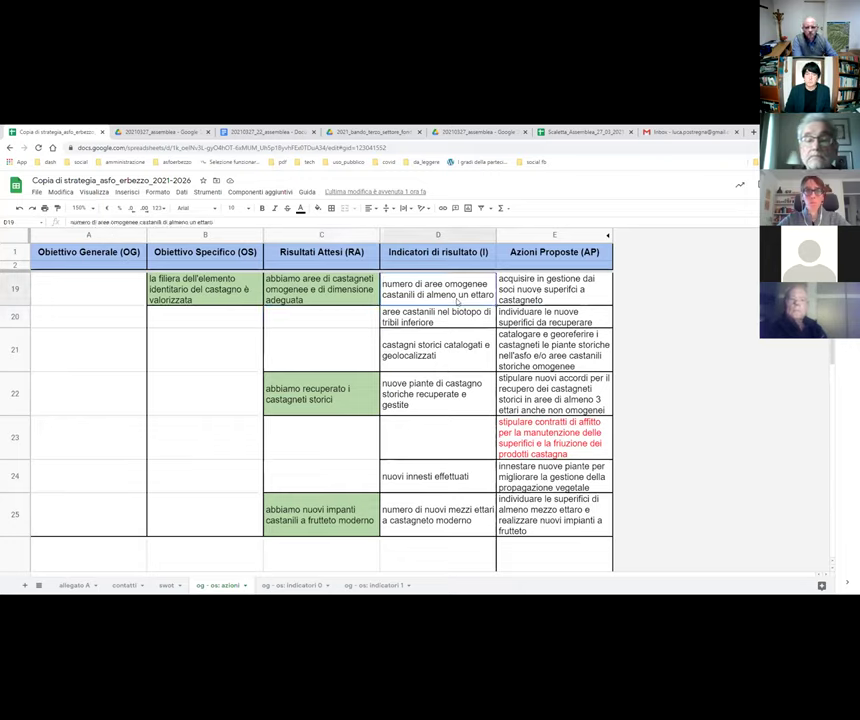
pyautogui.click(549, 322)
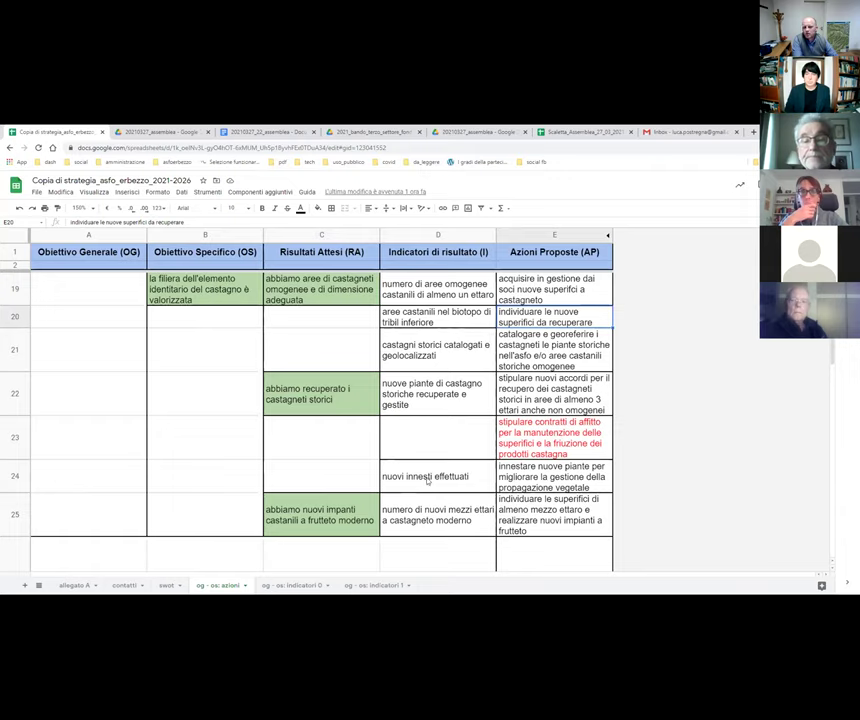
pyautogui.moveTo(533, 488); pyautogui.dragTo(445, 476)
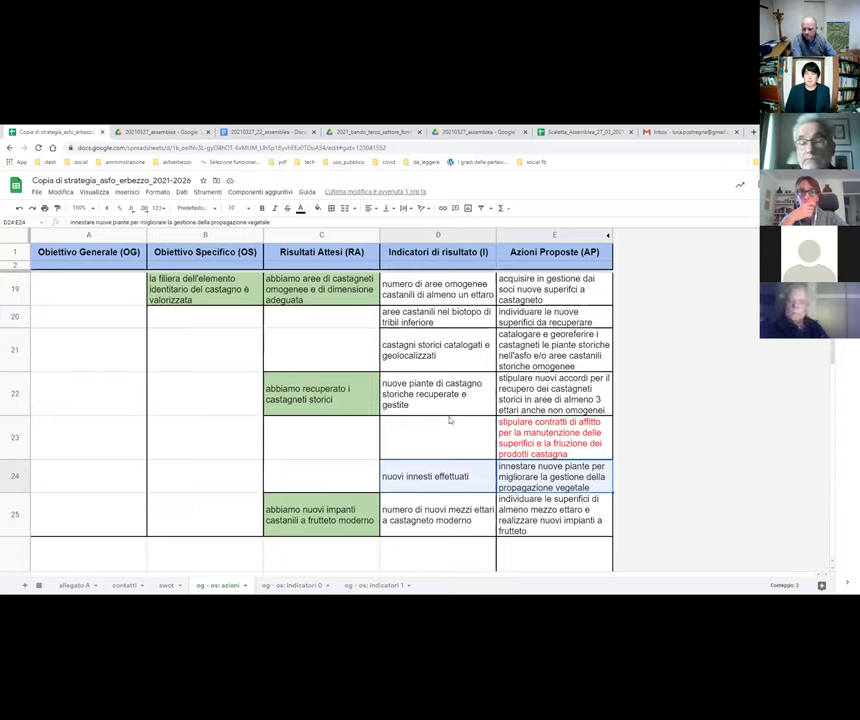
# Step: Show the terracing objective in row 27 and highlight its expected result in C27
pyautogui.scroll(-1, 446, 372)
pyautogui.scroll(-6, 446, 372)
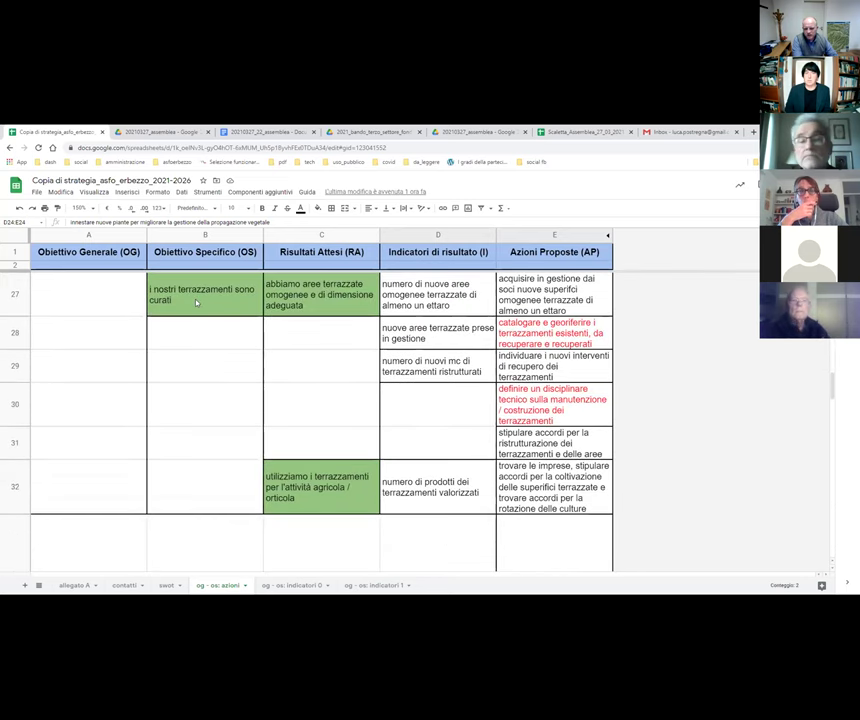
pyautogui.click(313, 300)
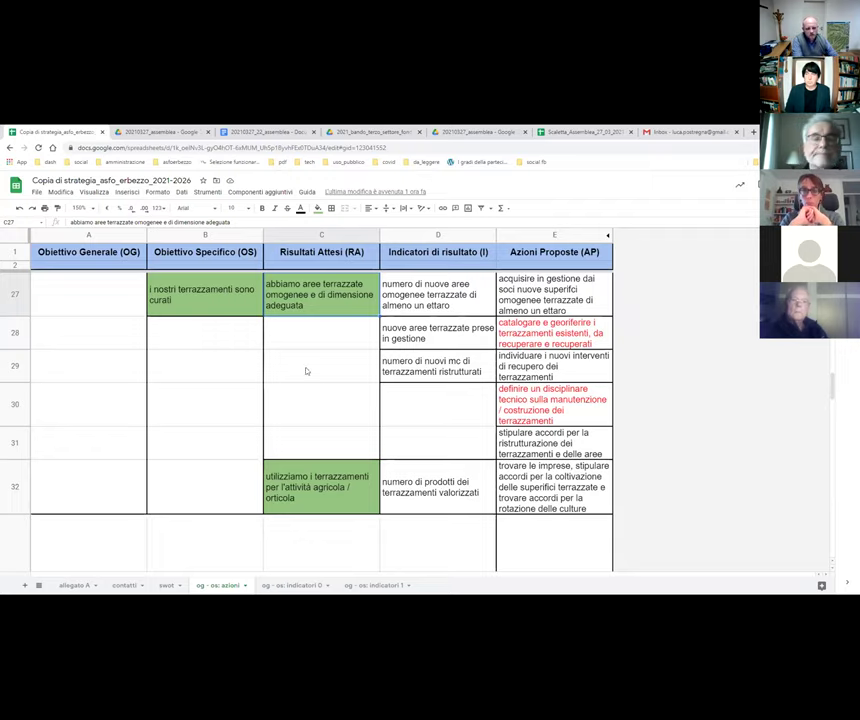
# Step: Show the certified timber objective in B34 and highlight the forest road results and indicators in C38:D39
pyautogui.scroll(-10, 375, 371)
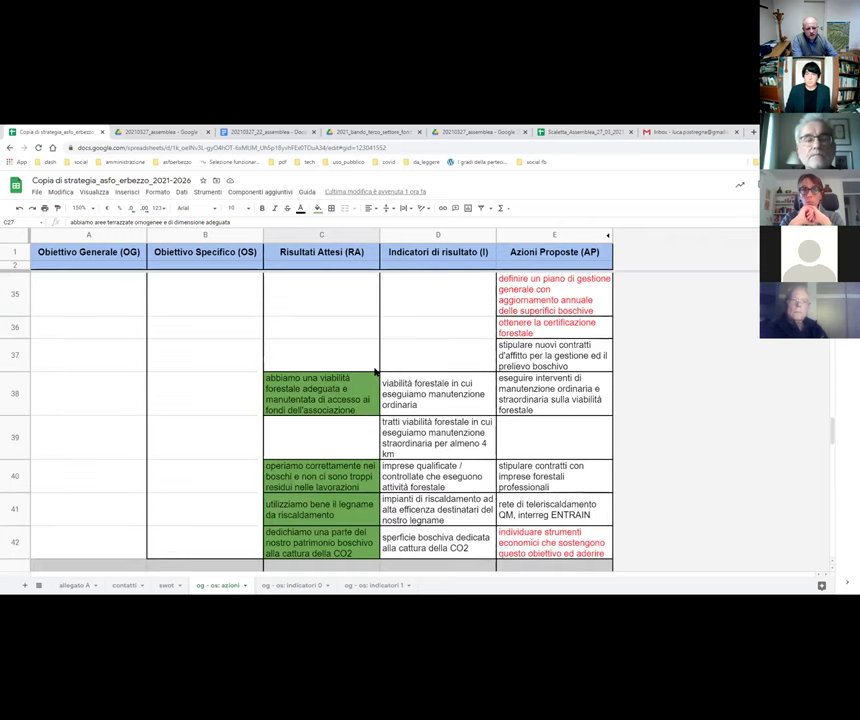
pyautogui.click(194, 308)
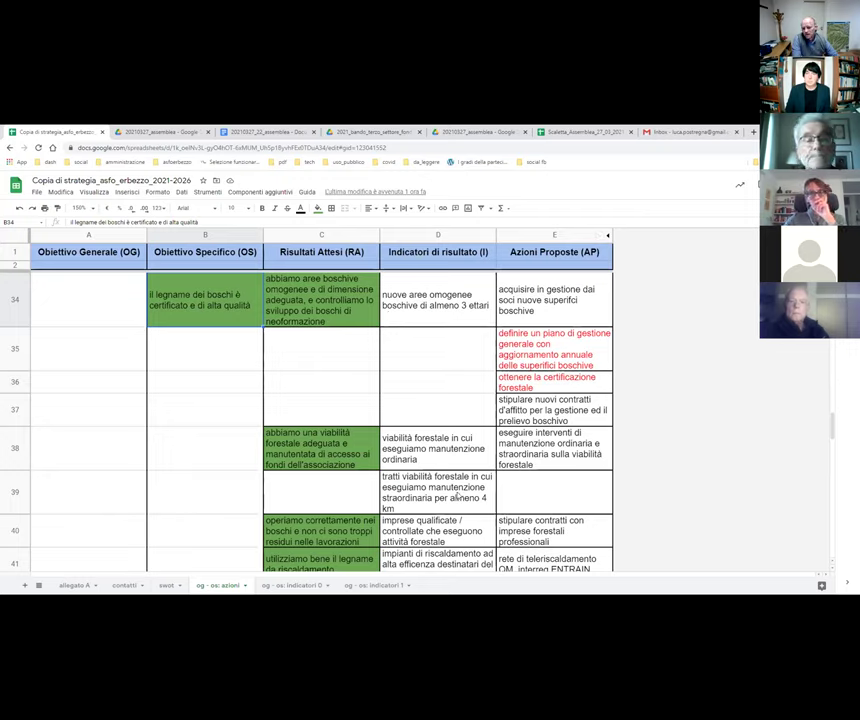
pyautogui.click(386, 480)
pyautogui.keyDown('shift'); pyautogui.click(350, 465); pyautogui.keyUp('shift')
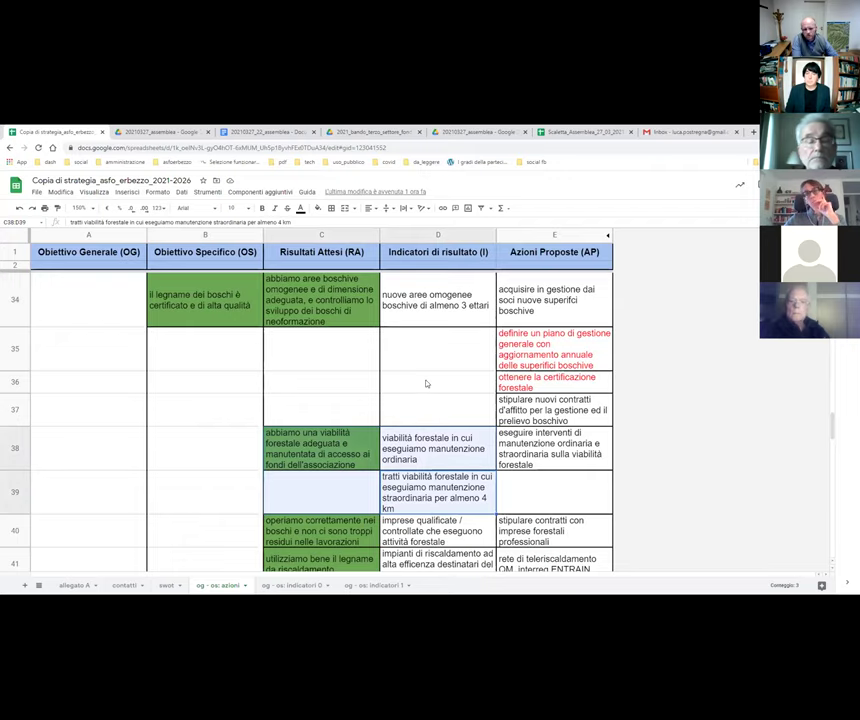
# Step: Examine the forestry entries in rows 40 to 42, covering qualified companies, firewood heating and woodland dedicated to CO2 capture
pyautogui.scroll(-2, 418, 380)
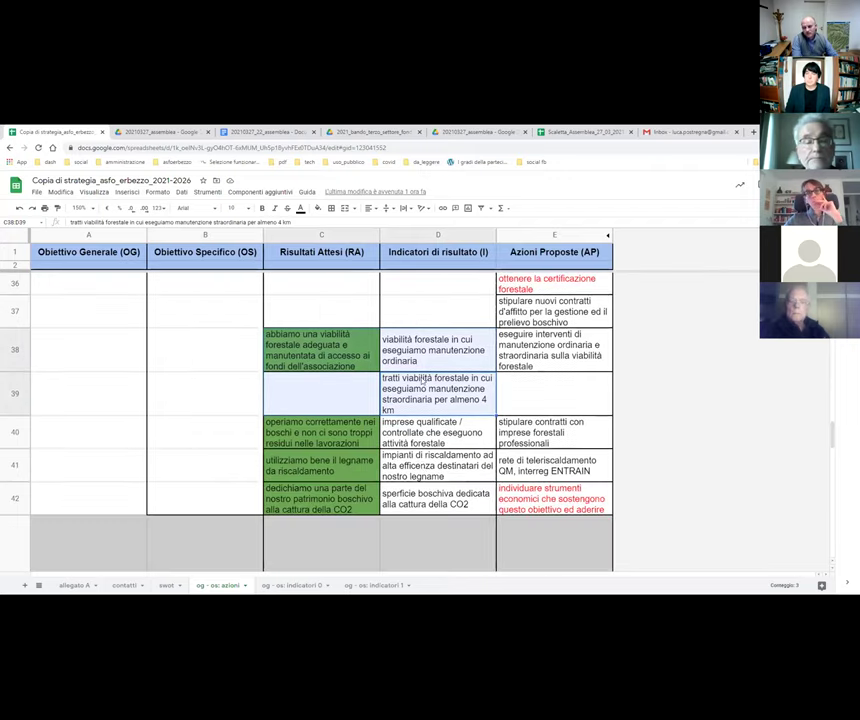
pyautogui.moveTo(430, 432); pyautogui.dragTo(358, 440)
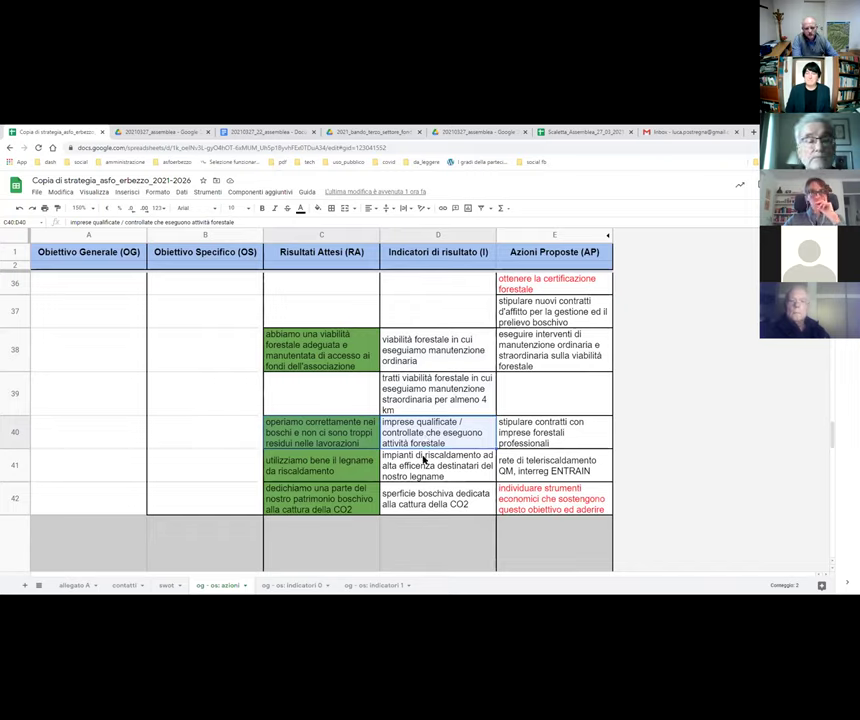
pyautogui.click(432, 467)
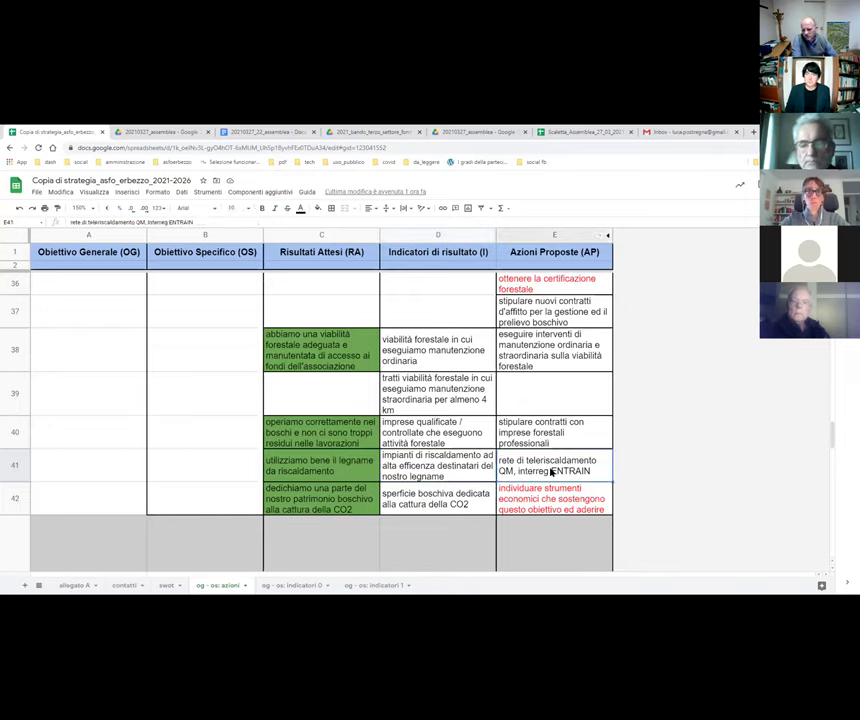
pyautogui.click(318, 467)
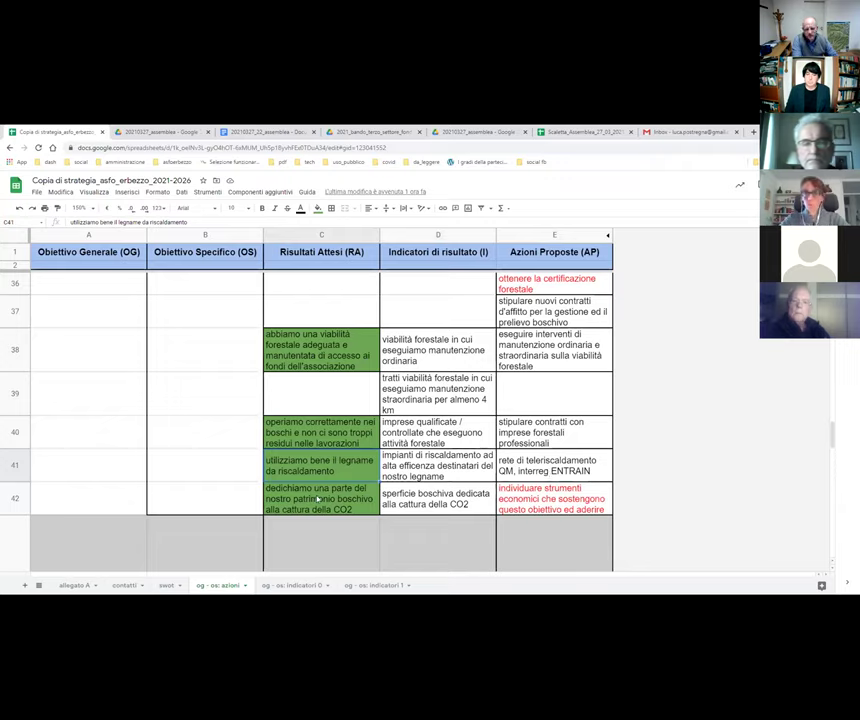
pyautogui.click(303, 498)
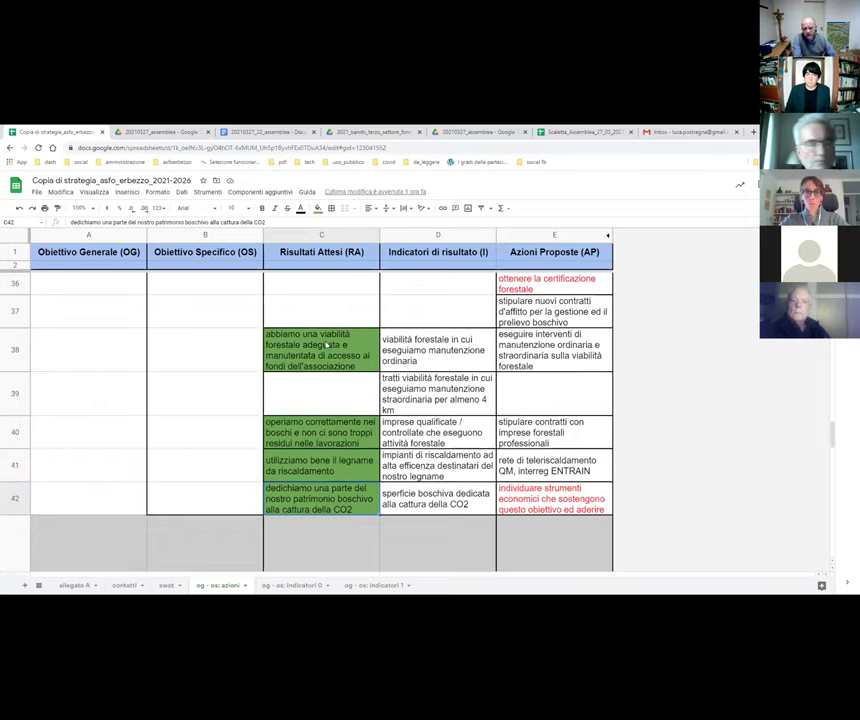
# Step: Show the general objective on internal organisation in A44 and the expected results in C44 and C45
pyautogui.scroll(-6, 326, 344)
pyautogui.scroll(2, 336, 366)
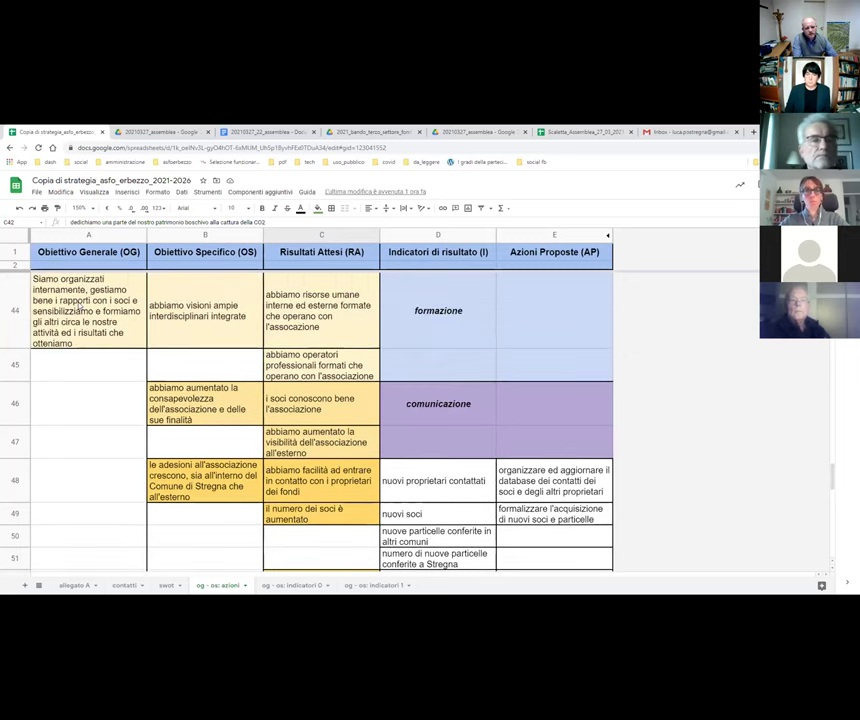
pyautogui.click(78, 302)
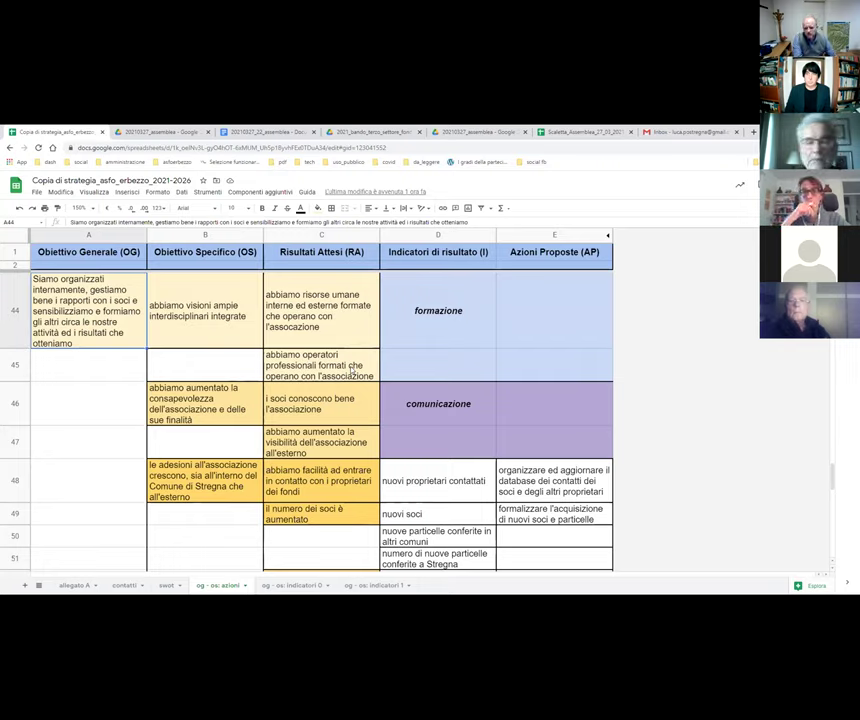
pyautogui.click(345, 366)
pyautogui.click(327, 326)
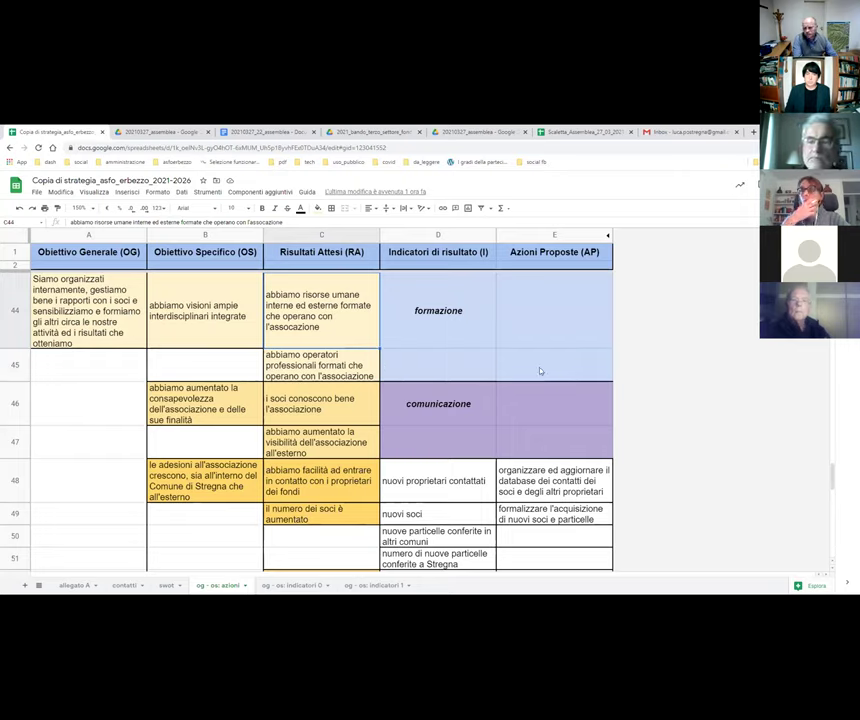
# Step: Highlight the formazione block across B44:E45, and point out its expected results in column C and the formazione cells in column D
pyautogui.moveTo(546, 372); pyautogui.dragTo(343, 318)
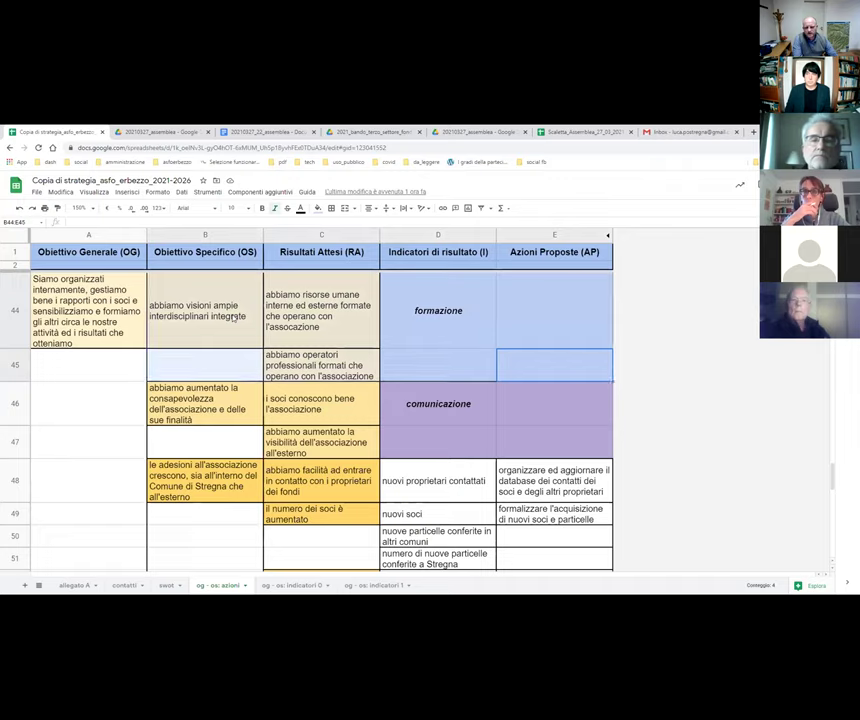
pyautogui.click(426, 326)
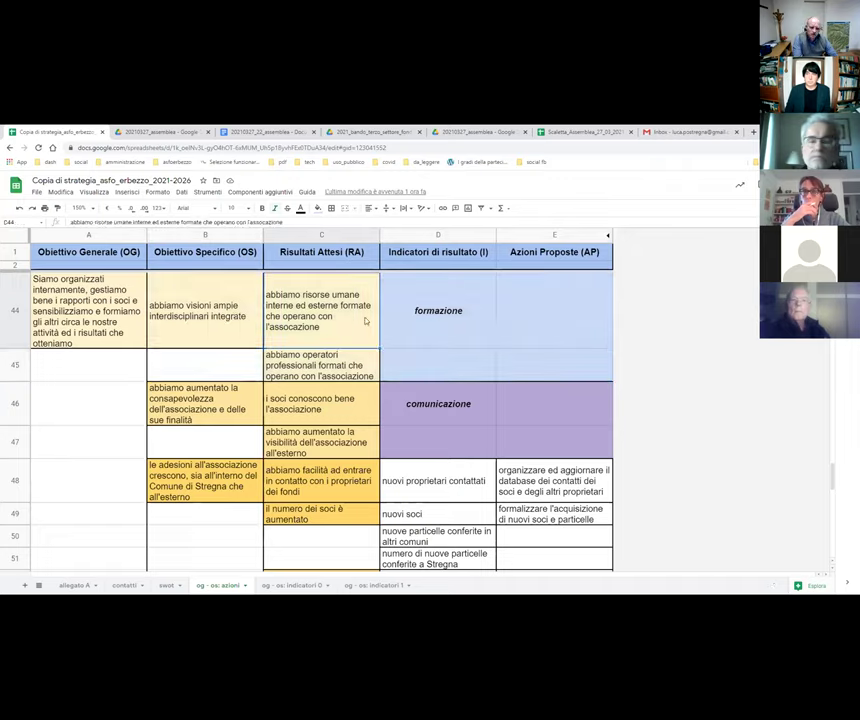
pyautogui.click(440, 370)
pyautogui.click(320, 367)
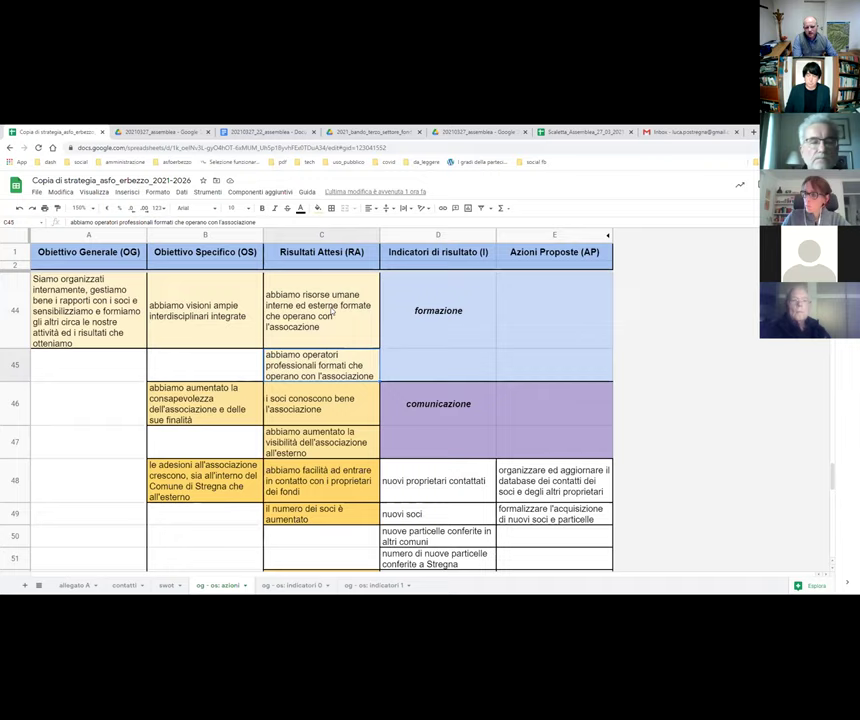
pyautogui.click(472, 315)
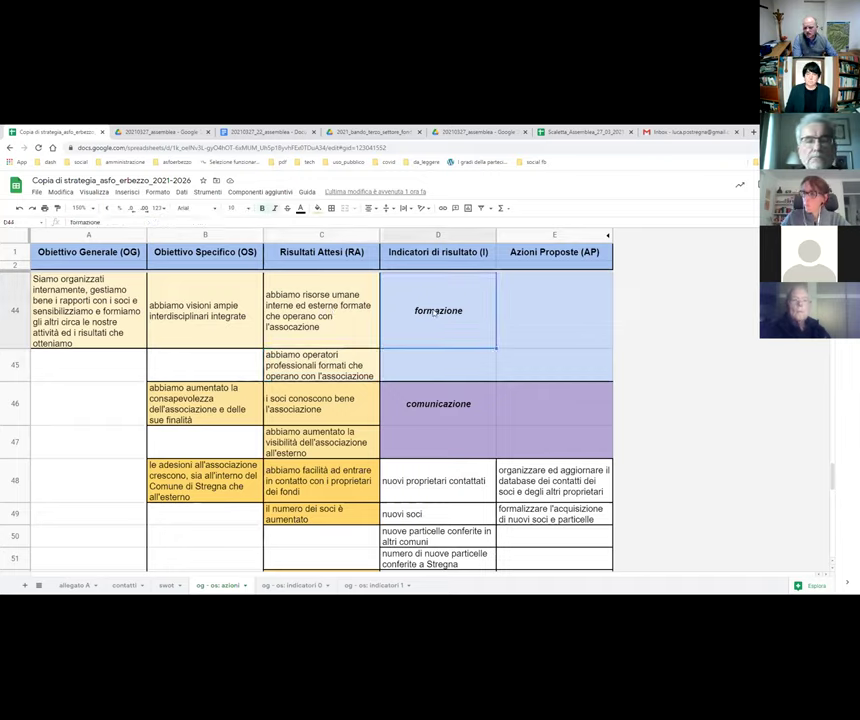
pyautogui.click(465, 370)
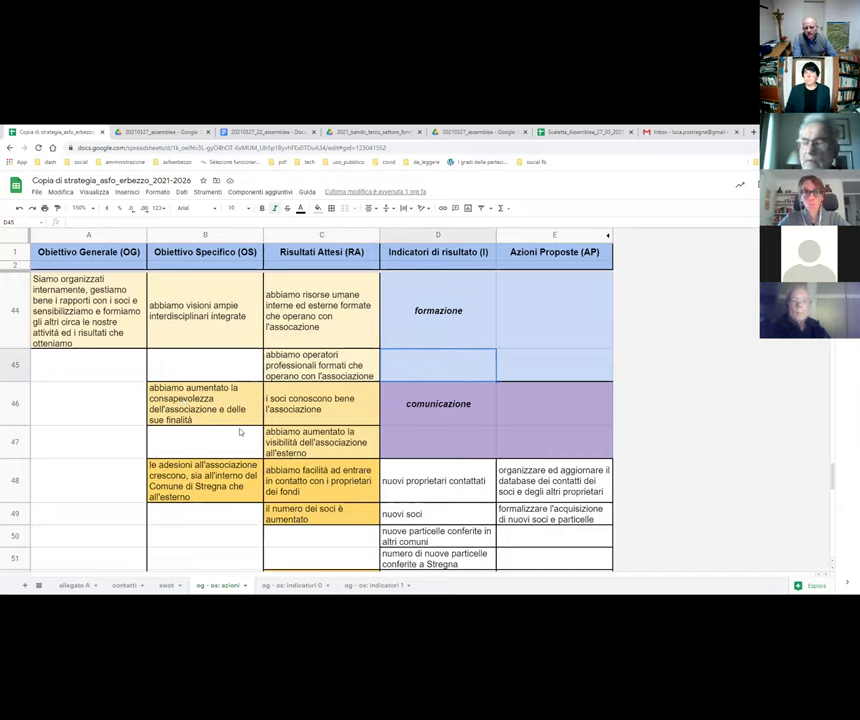
# Step: Point out the awareness and visibility results in C46:C47, and the membership growth objective in B48 with its results in C48, C49 and C52
pyautogui.click(320, 409)
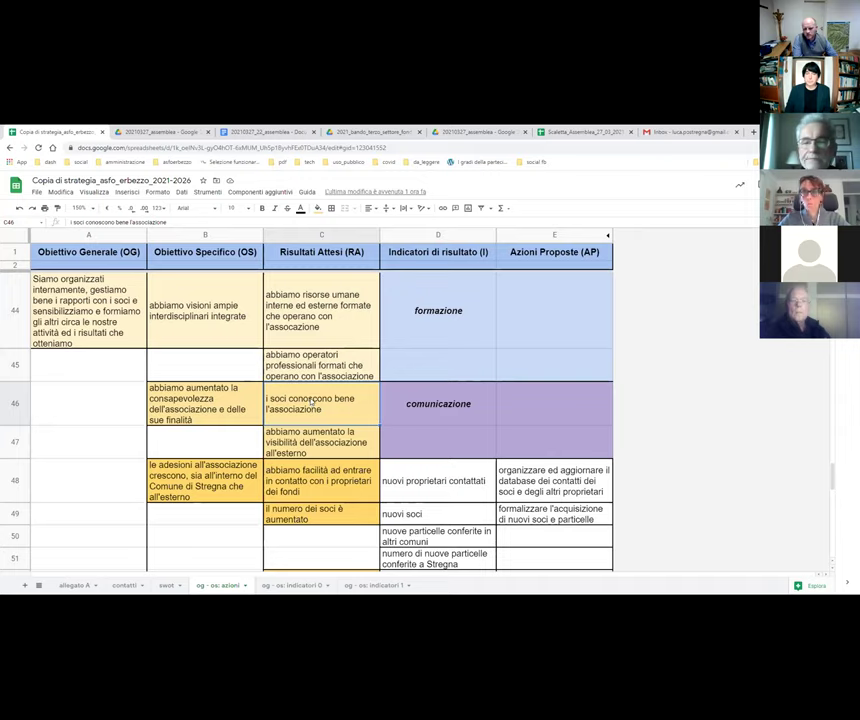
pyautogui.click(339, 445)
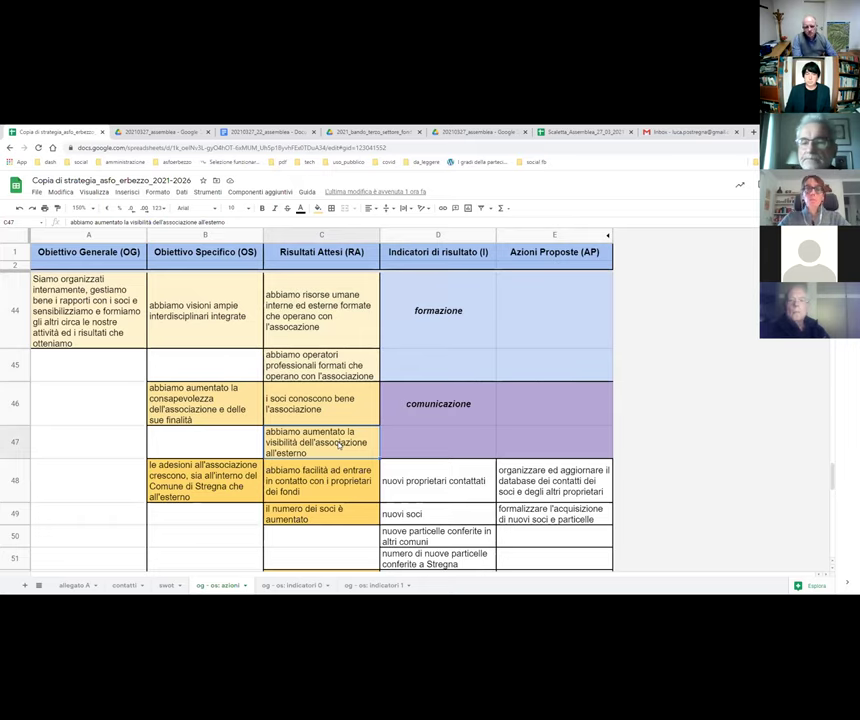
pyautogui.scroll(-2, 339, 446)
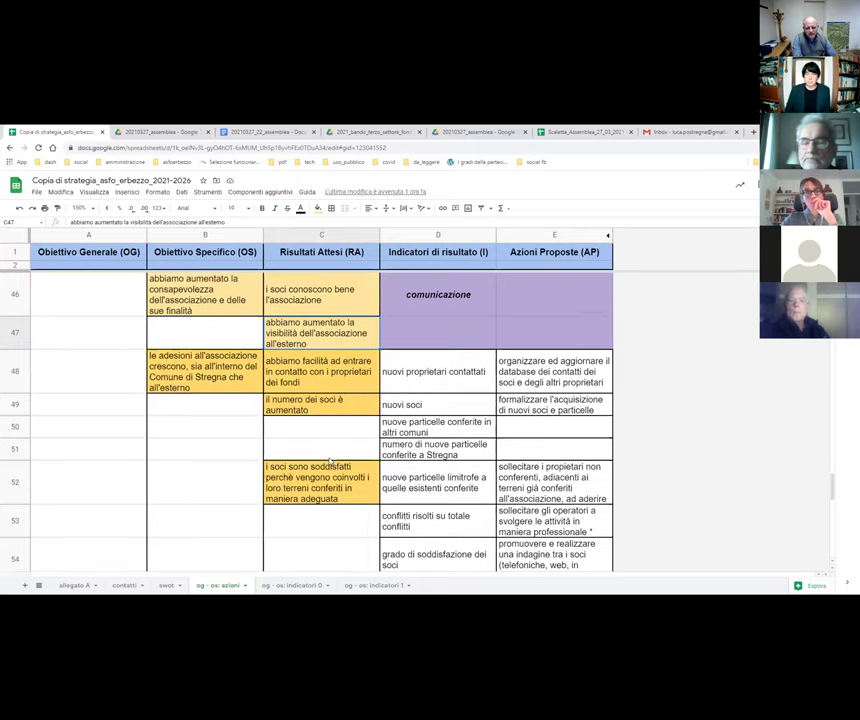
pyautogui.click(200, 380)
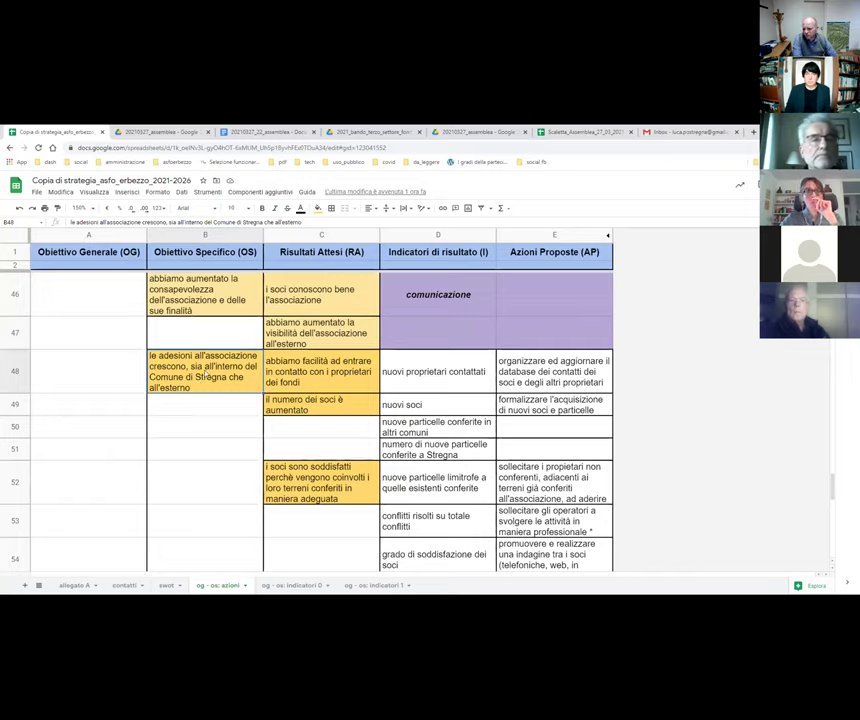
pyautogui.click(329, 372)
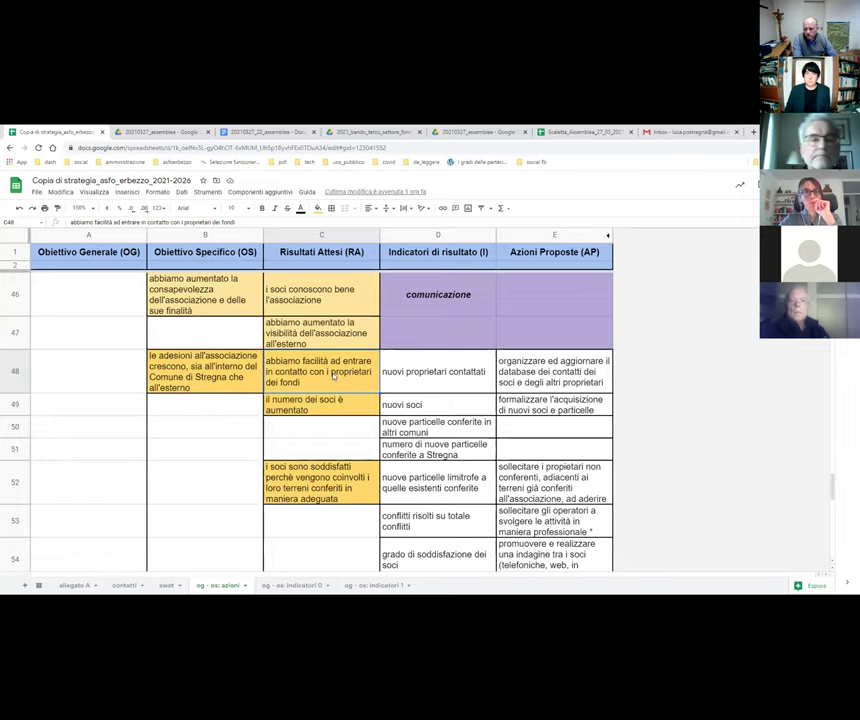
pyautogui.click(306, 409)
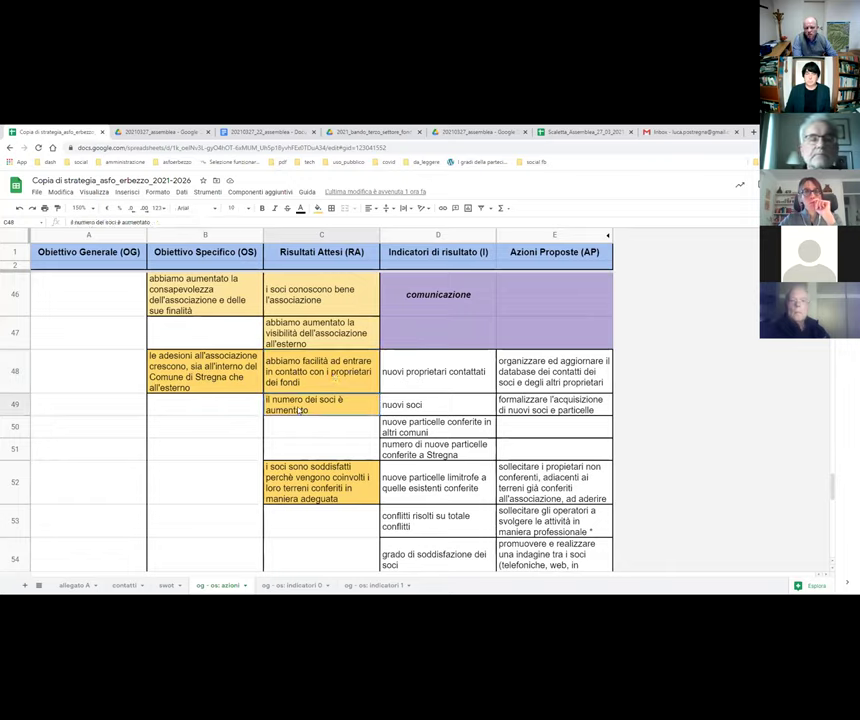
pyautogui.click(331, 490)
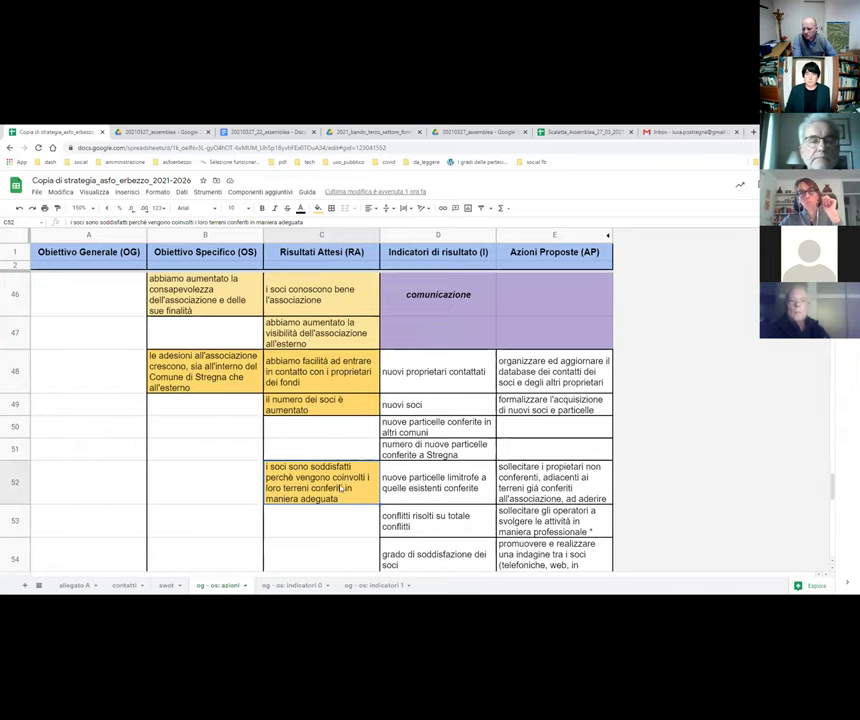
# Step: Show the member protection result in C55, the long-term lease result in C57 and the 5 to 9 year lease indicator in D58
pyautogui.scroll(-3, 342, 440)
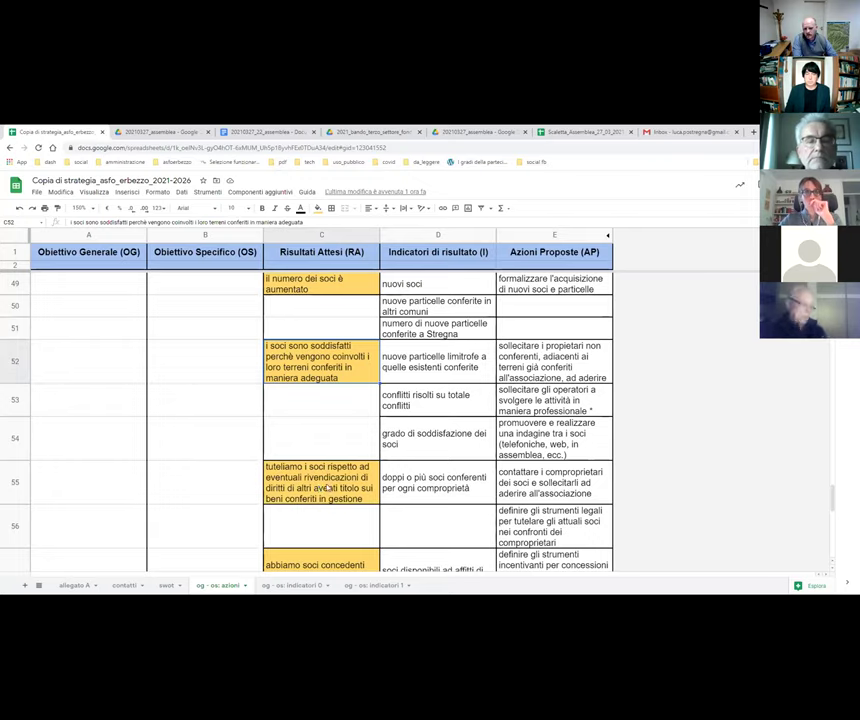
pyautogui.click(326, 488)
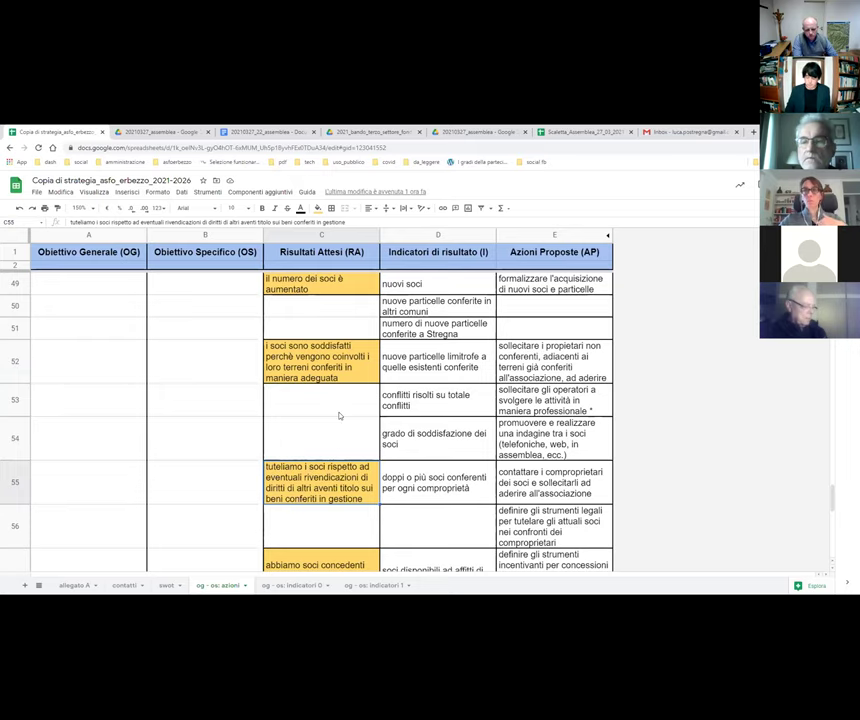
pyautogui.scroll(-1, 339, 415)
pyautogui.scroll(-1, 331, 410)
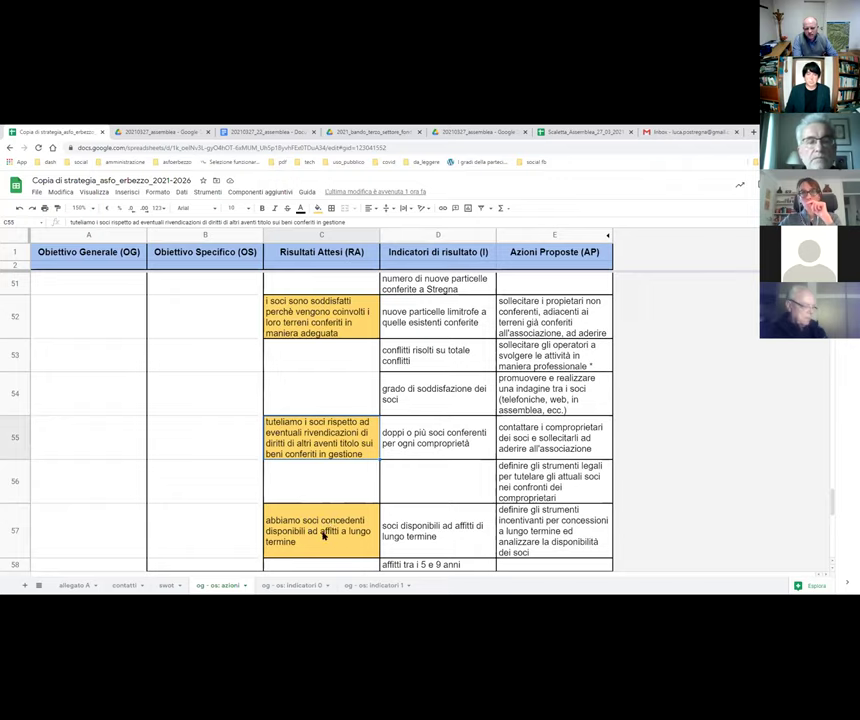
pyautogui.click(325, 535)
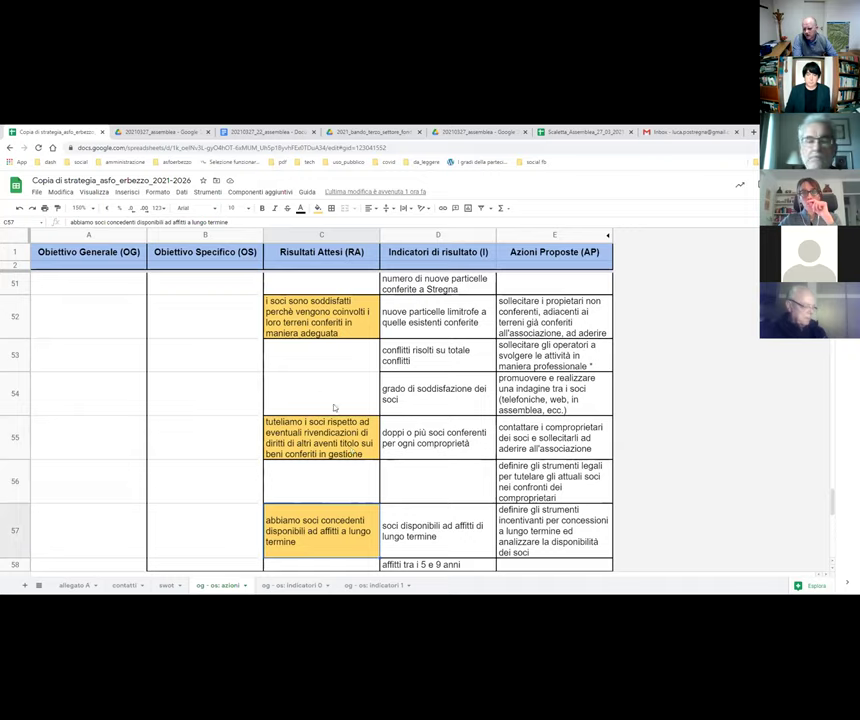
pyautogui.click(447, 566)
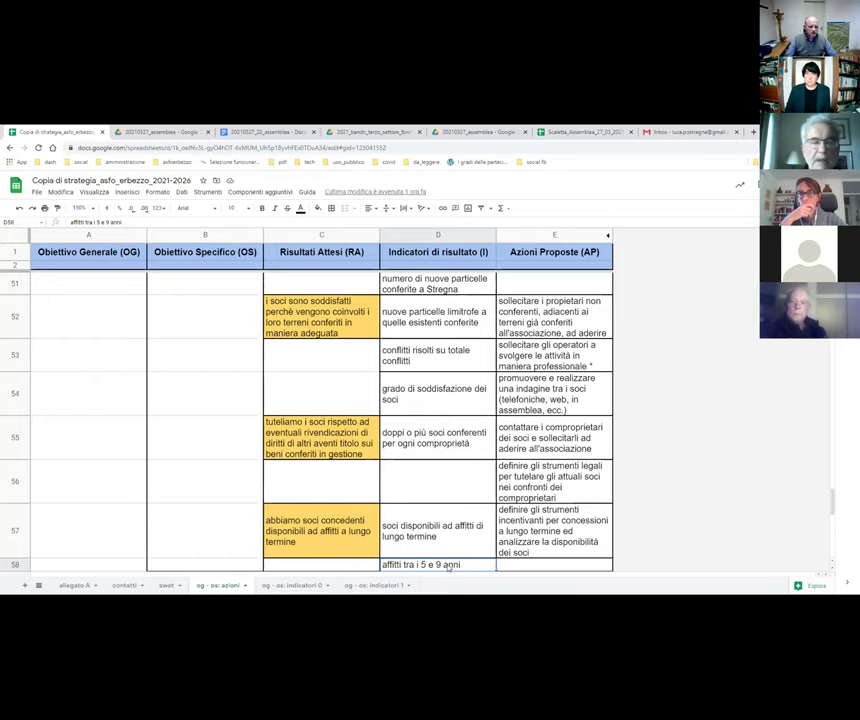
# Step: Show the specific objective on local opportunities and collaboration in B59 and the trail network result in C59
pyautogui.scroll(-3, 374, 447)
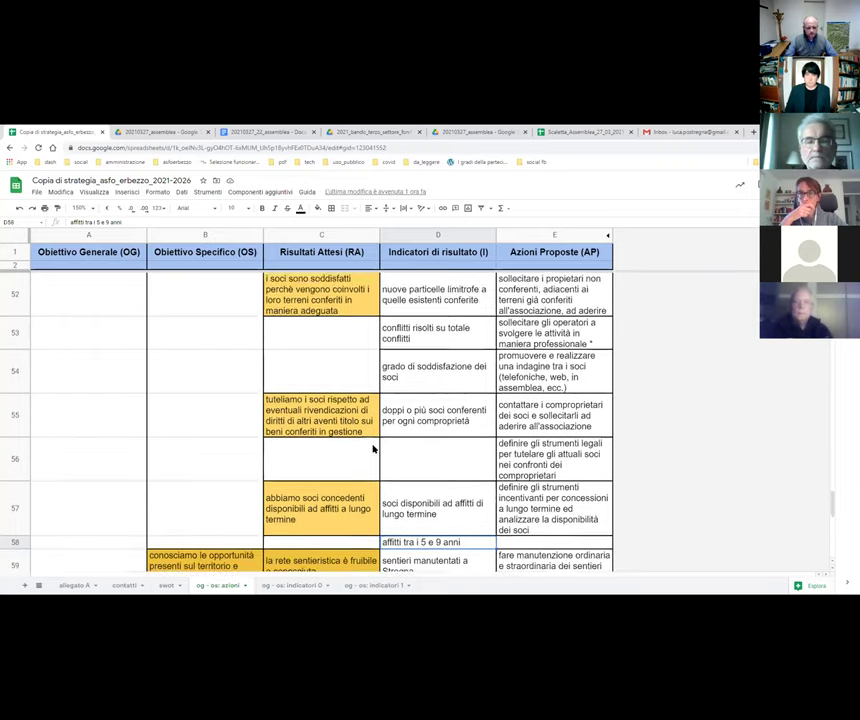
pyautogui.scroll(-2, 374, 445)
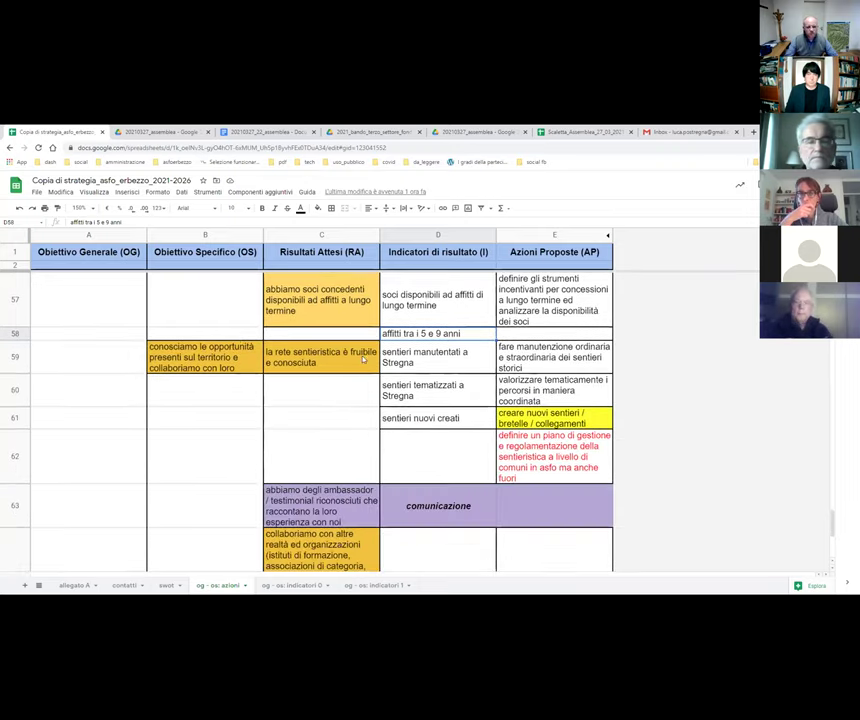
pyautogui.click(178, 360)
pyautogui.click(290, 364)
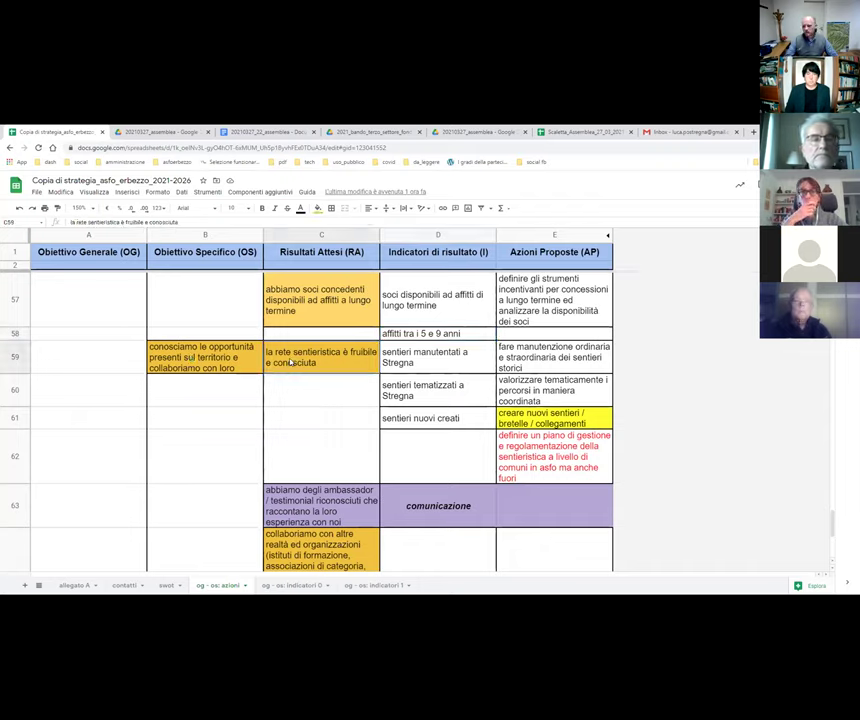
pyautogui.click(229, 360)
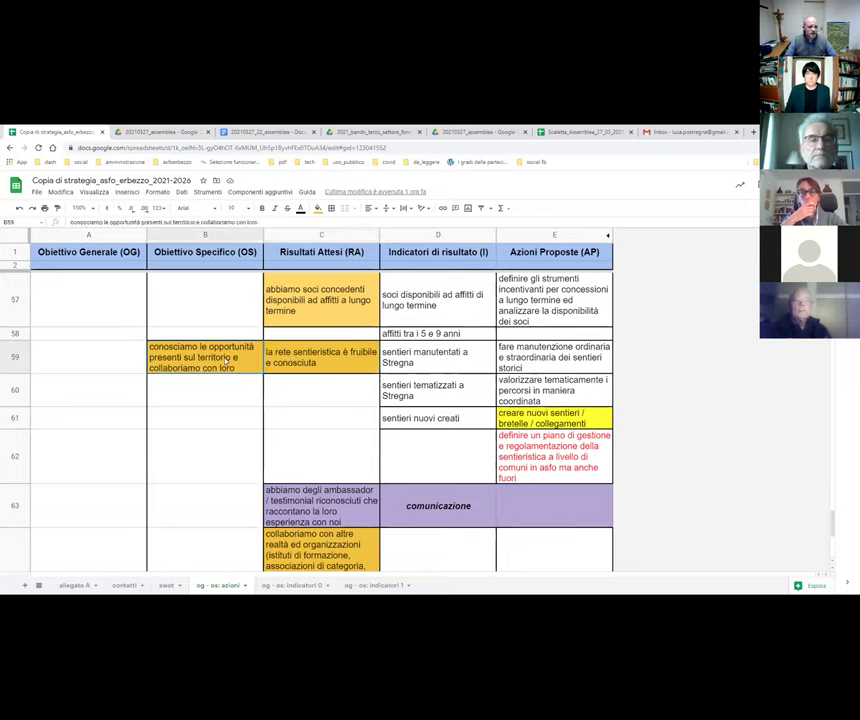
pyautogui.click(327, 356)
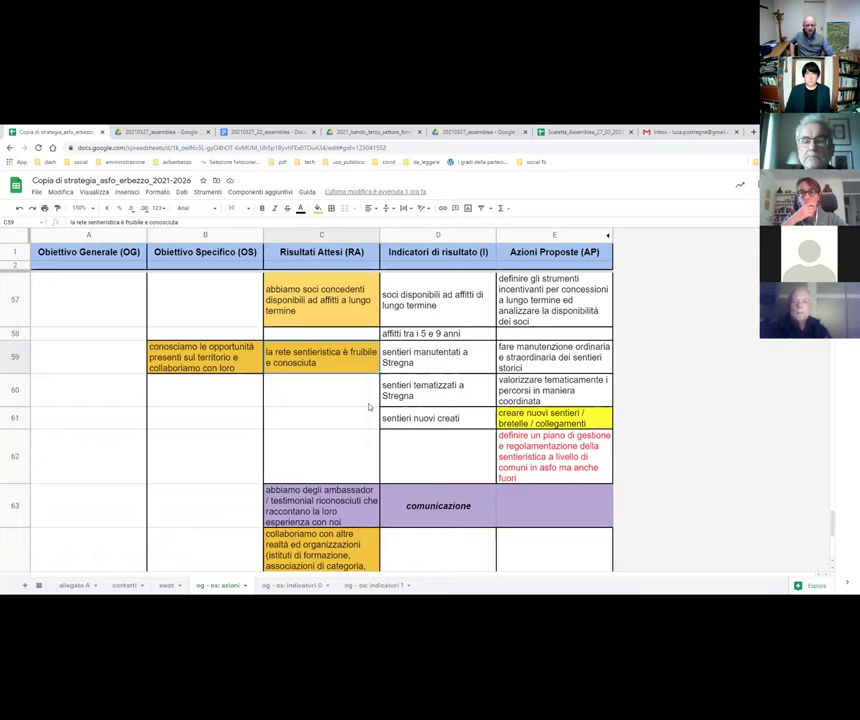
# Step: Examine rows 59 to 66, covering trails, ambassadors, collaborations with other organisations and the marketing block
pyautogui.scroll(-3, 370, 407)
pyautogui.scroll(1, 336, 378)
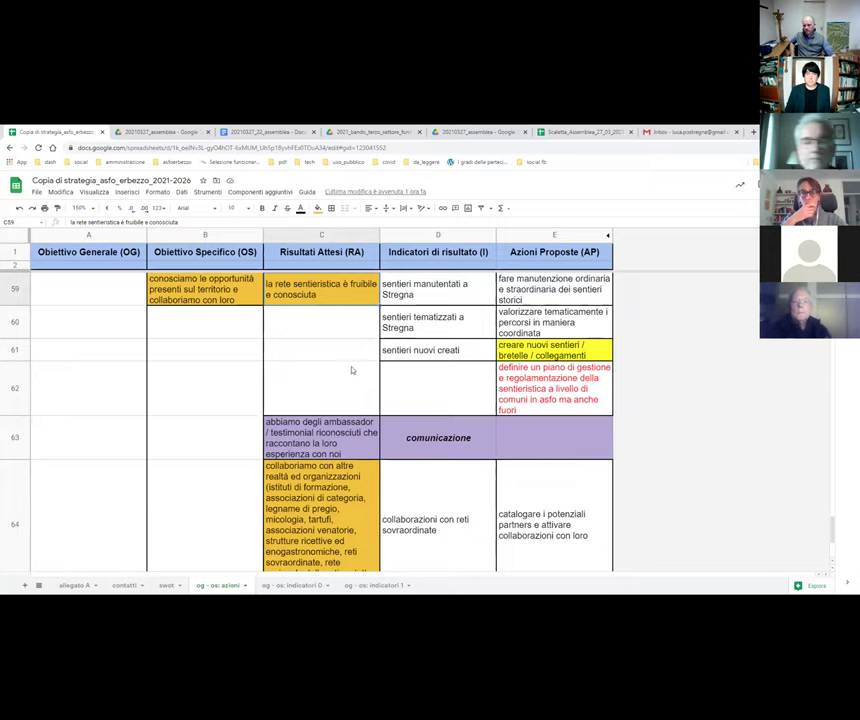
pyautogui.scroll(-1, 351, 370)
pyautogui.scroll(-1, 351, 370)
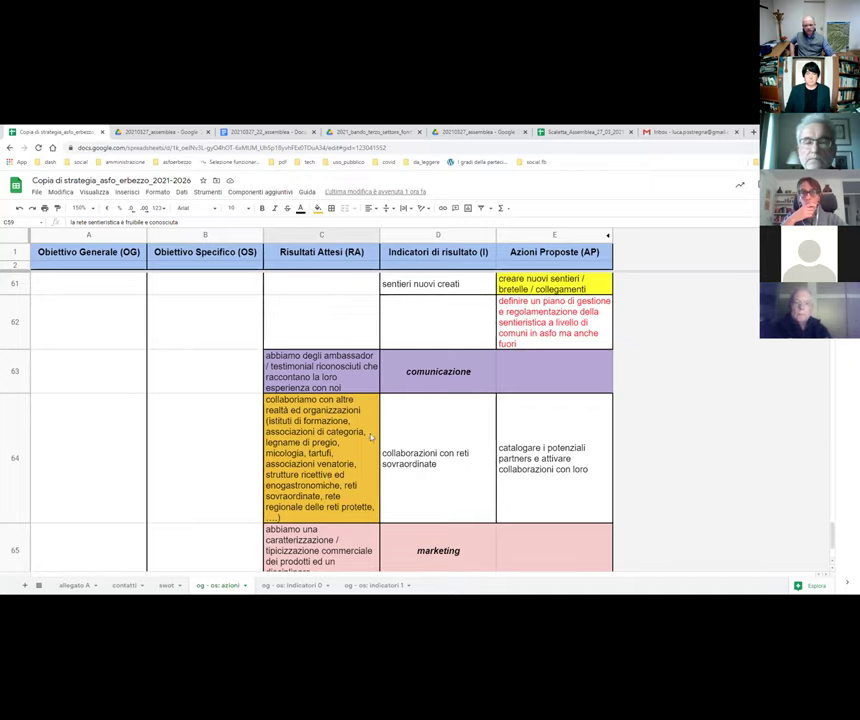
pyautogui.scroll(-3, 459, 536)
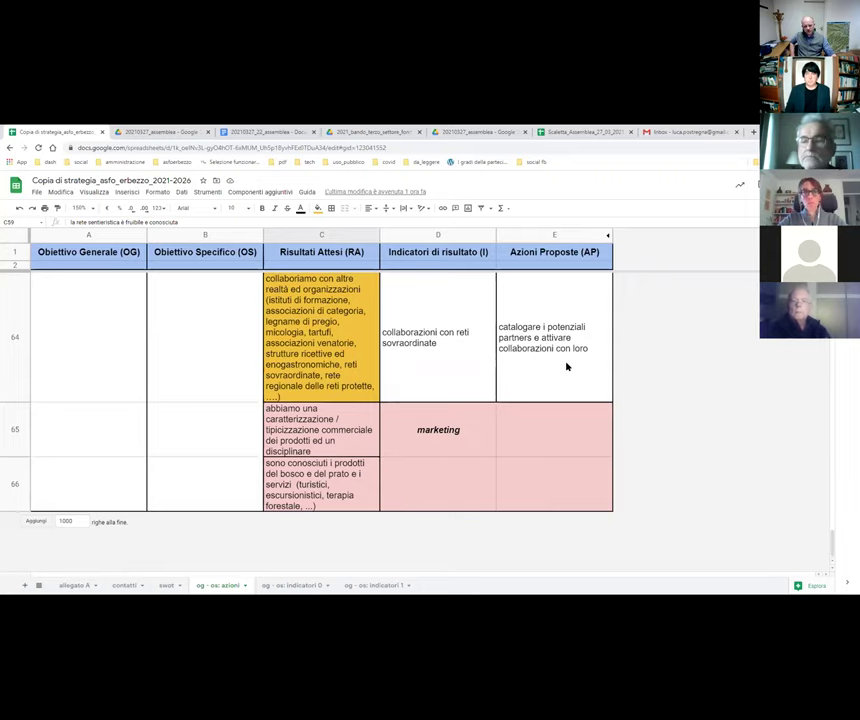
# Step: Point out the comunicazione block in row 63 and return to the earlier comunicazione block in rows 46 and 47
pyautogui.scroll(5, 495, 457)
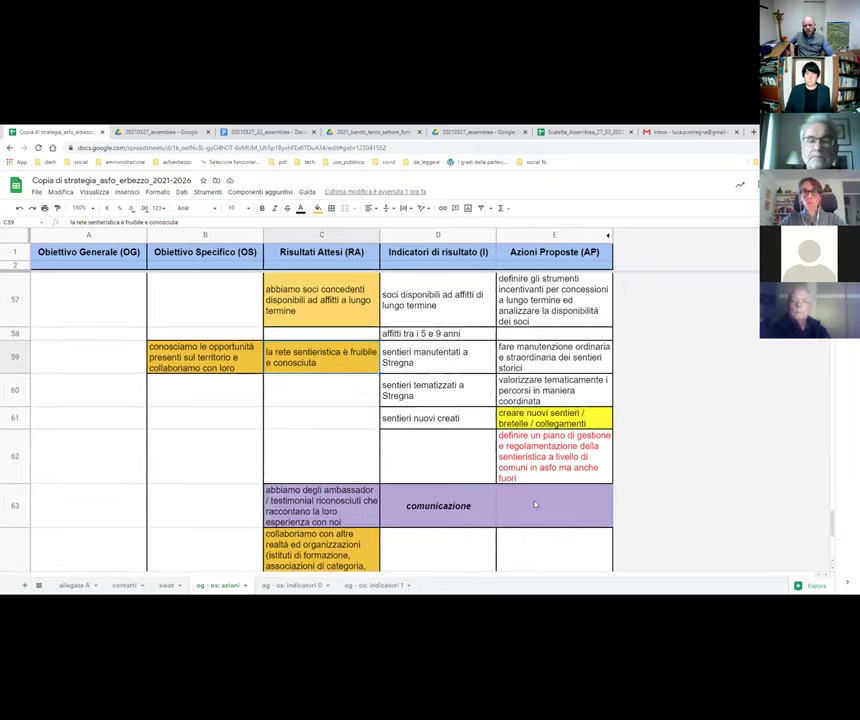
pyautogui.click(394, 503)
pyautogui.scroll(5, 498, 431)
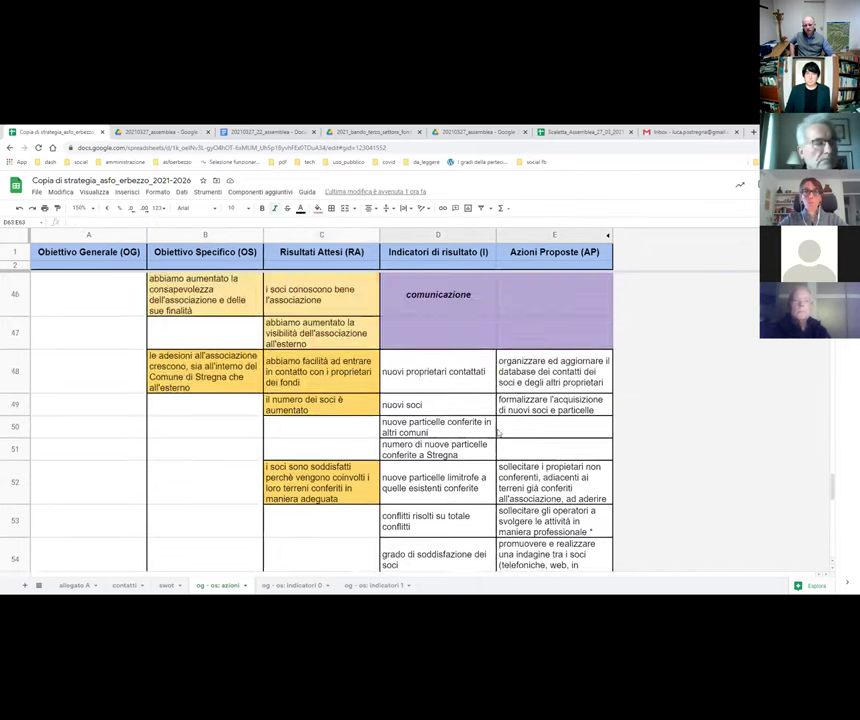
pyautogui.scroll(3, 497, 432)
pyautogui.scroll(-1, 476, 539)
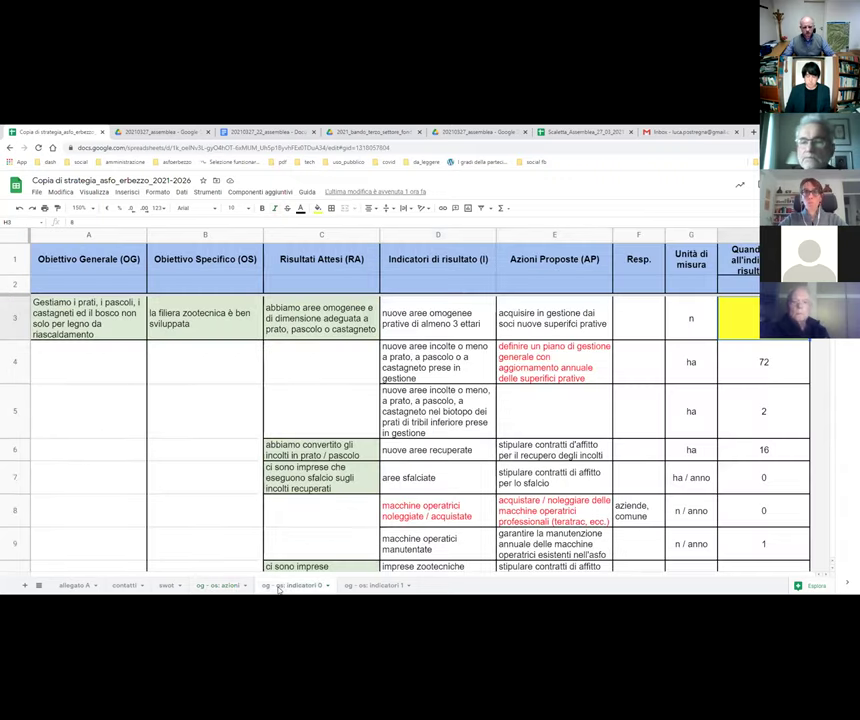
# Step: Open the "og - os: indicatori 0" sheet and show the livestock supply chain indicators from row 3 onward
pyautogui.click(292, 585)
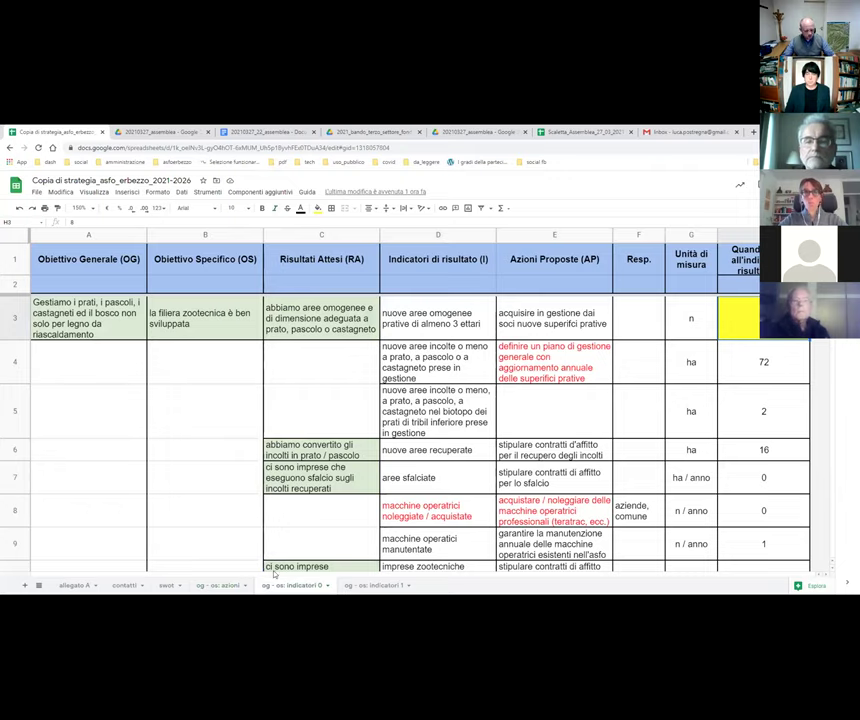
pyautogui.scroll(5, 560, 420)
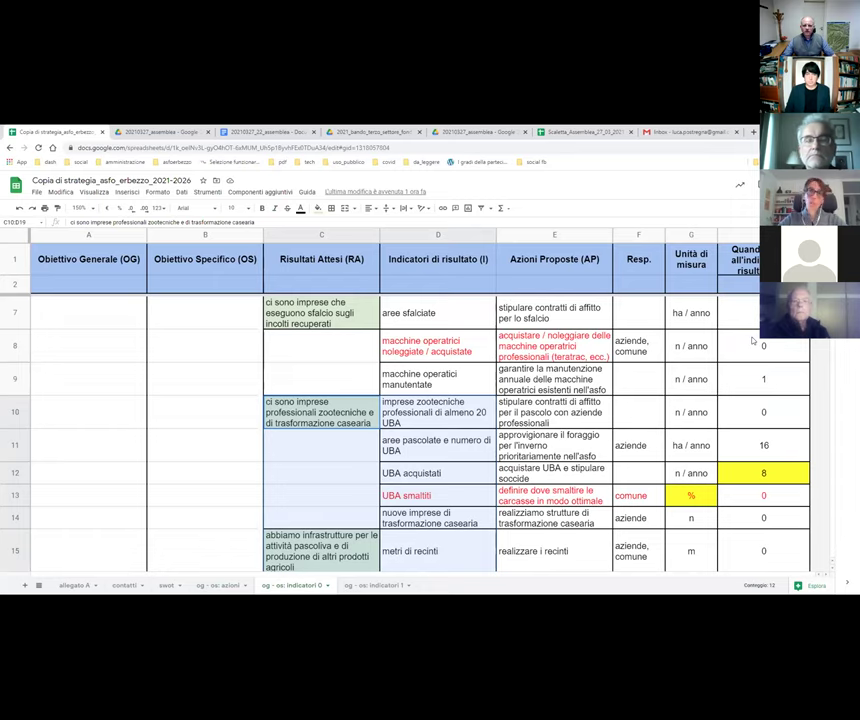
pyautogui.scroll(3, 752, 340)
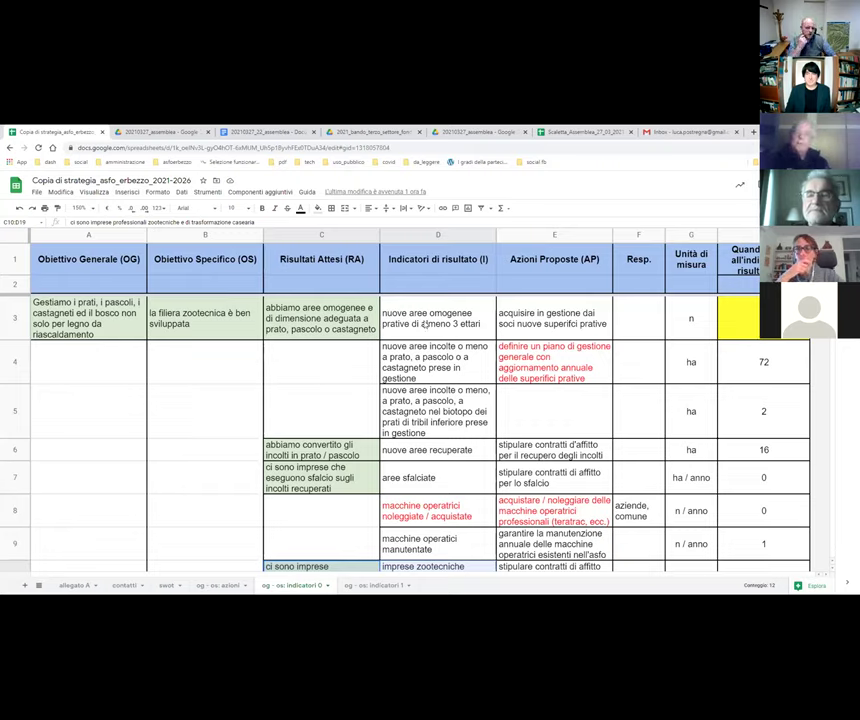
# Step: Point out the column H quantities in H3, H4 and H5 for the new areas taken into management
pyautogui.click(752, 330)
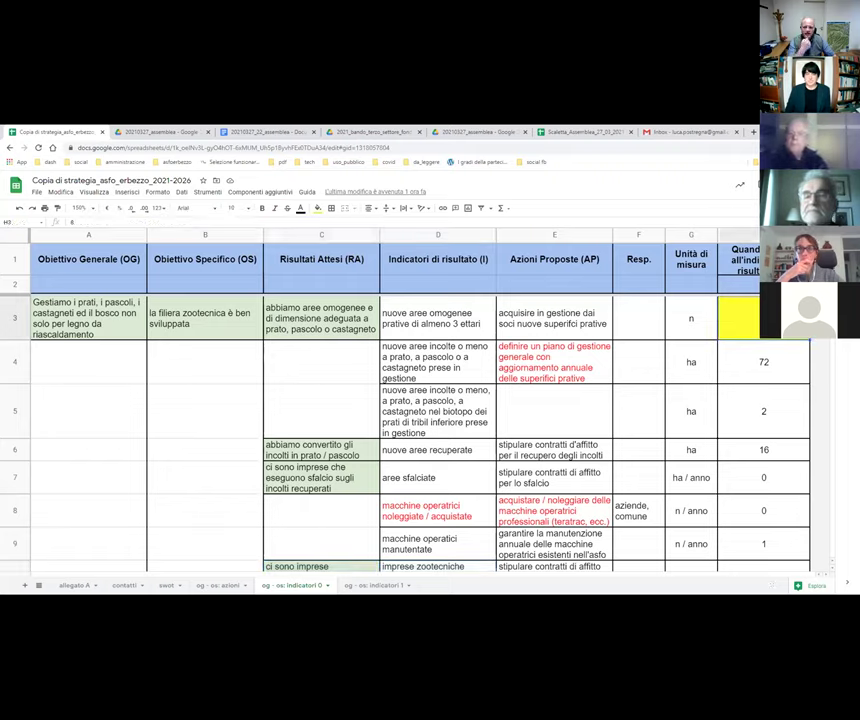
pyautogui.click(755, 375)
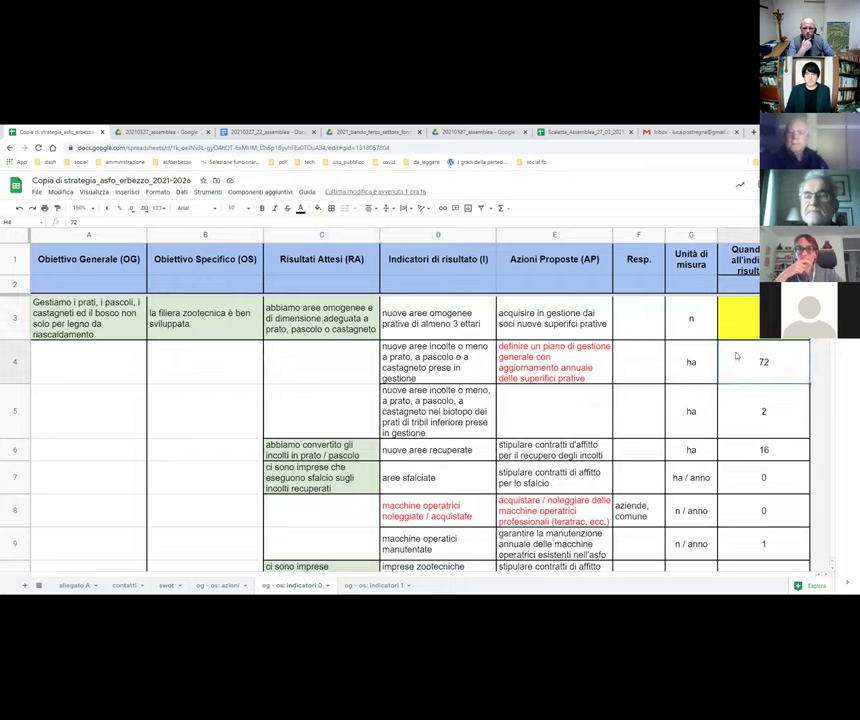
pyautogui.click(766, 411)
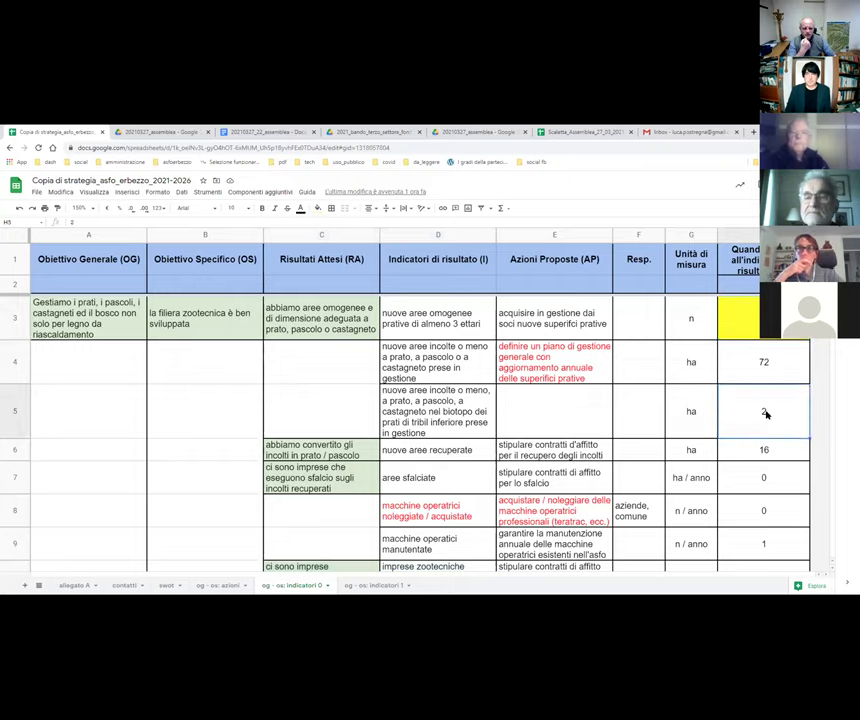
# Step: Go through the column H quantities for recovered areas, mown areas and machinery in H6:H9, and for purchased UBA in H12
pyautogui.scroll(-1, 759, 381)
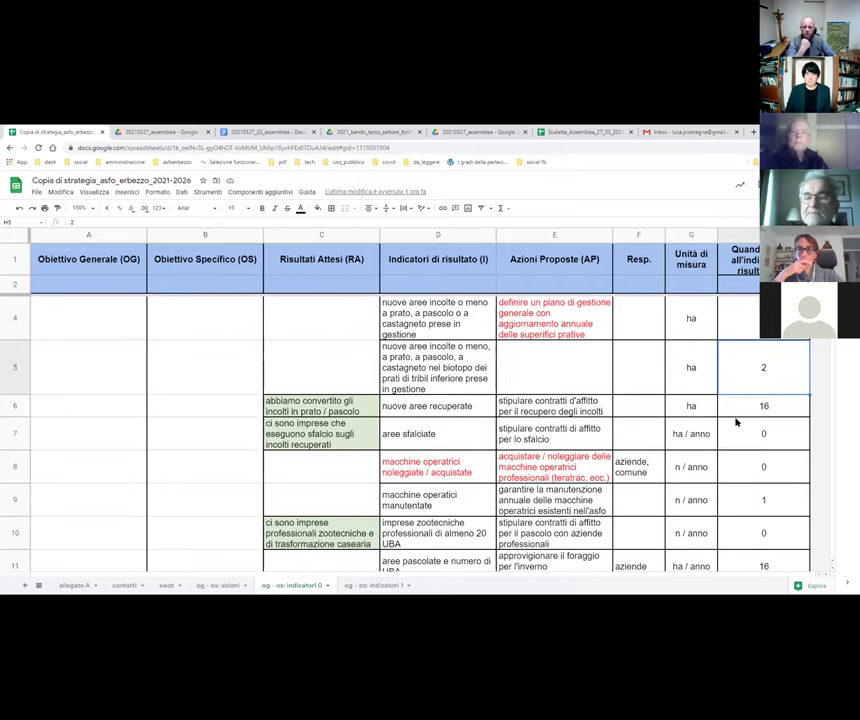
pyautogui.click(763, 410)
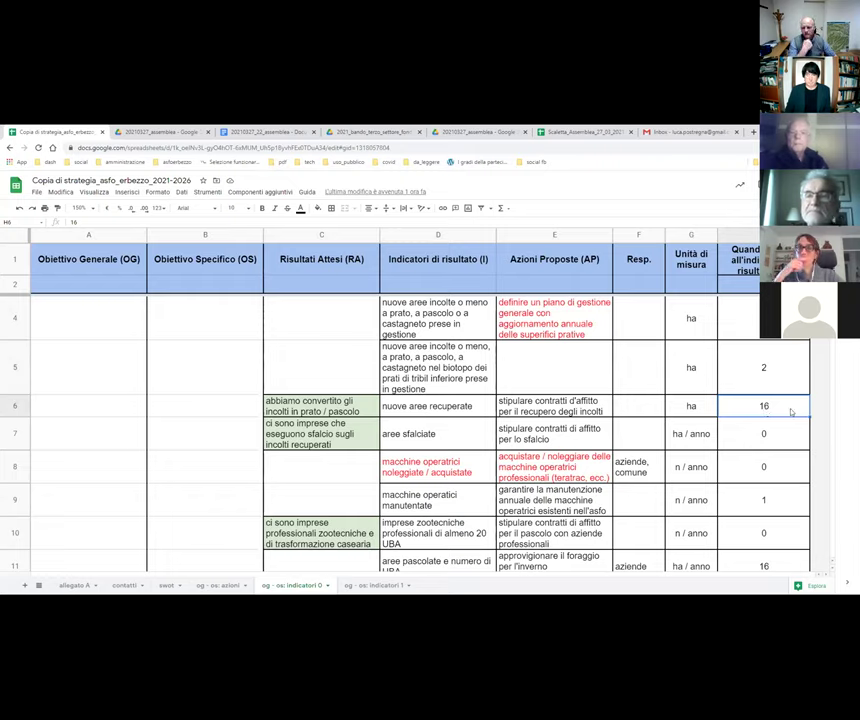
pyautogui.click(758, 437)
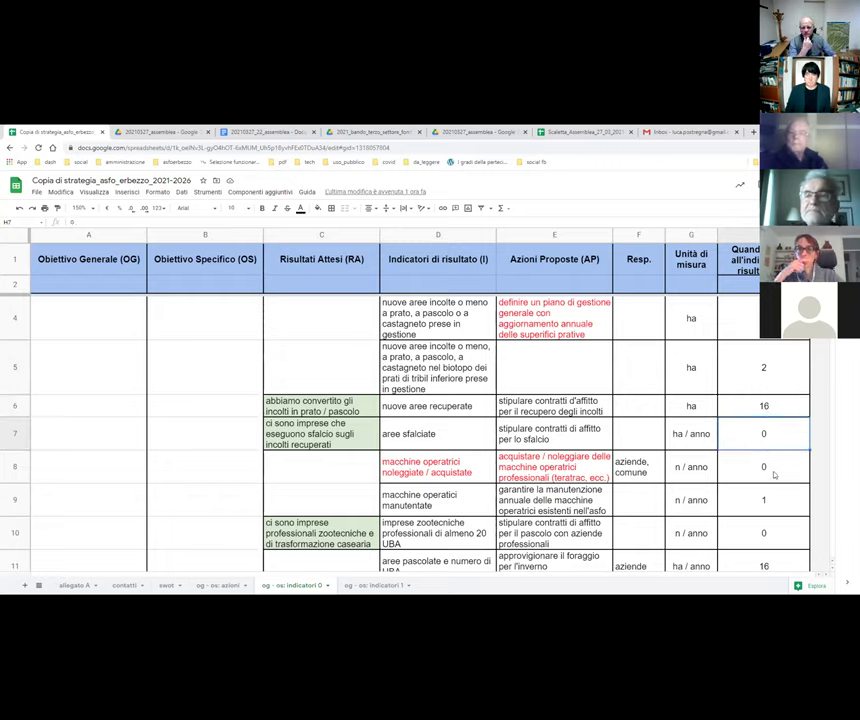
pyautogui.click(770, 470)
pyautogui.press('Down')
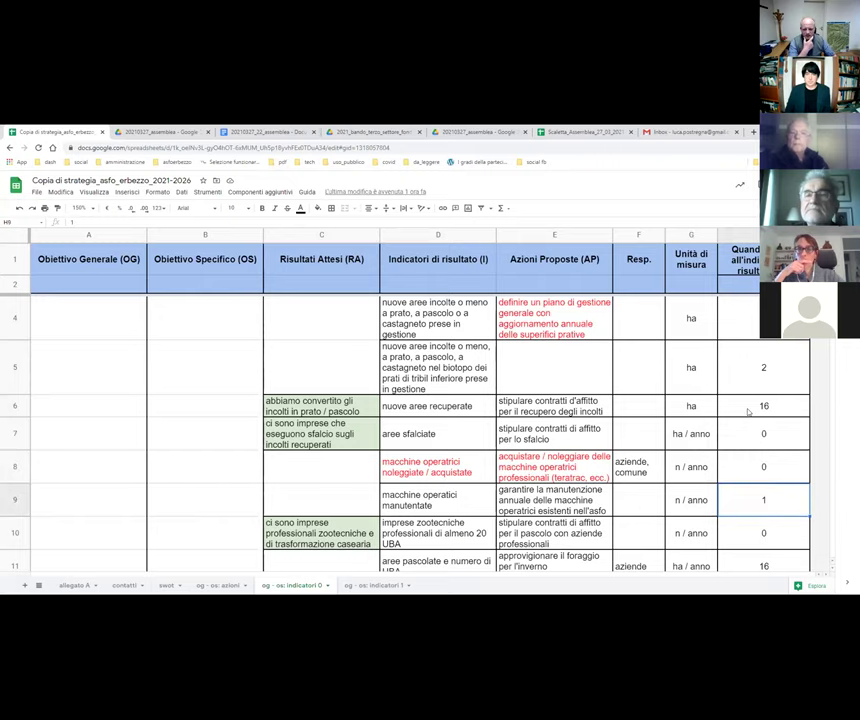
pyautogui.scroll(-1, 748, 411)
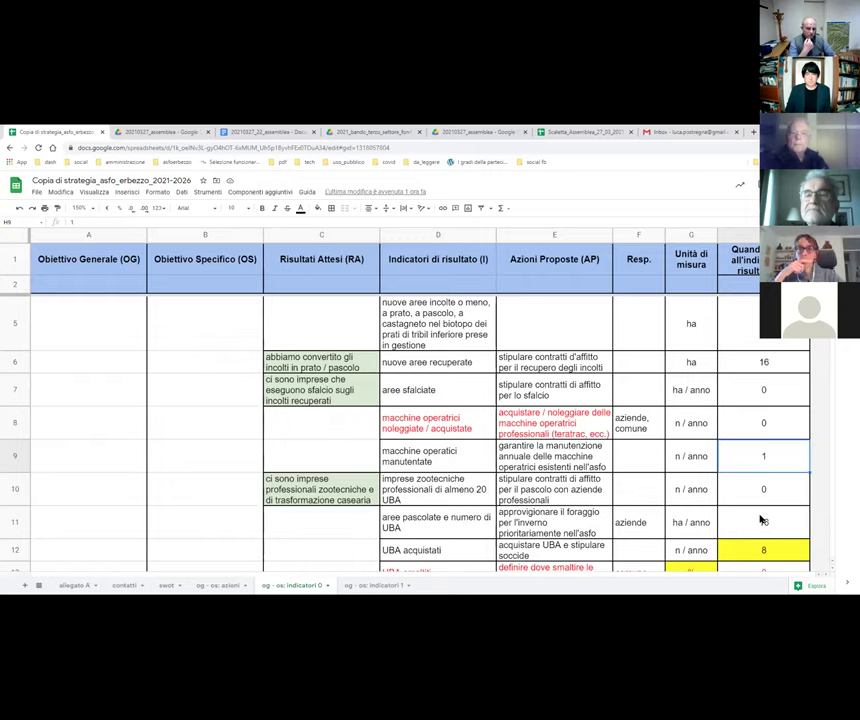
pyautogui.click(757, 552)
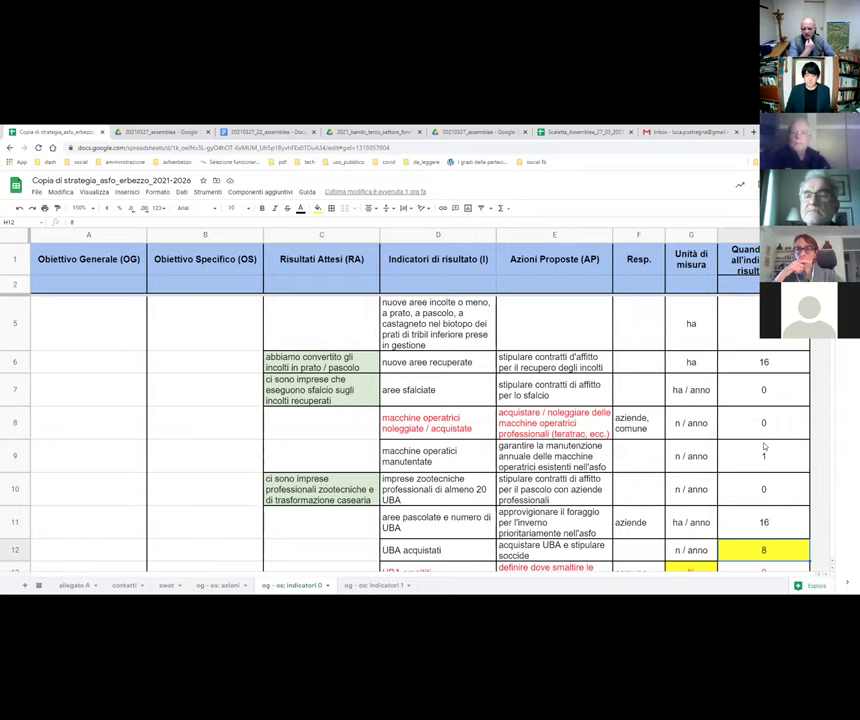
# Step: Go through the remaining livestock indicators in rows 13 to 17 and point out the homogeneous chestnut areas quantity in H19
pyautogui.scroll(-4, 764, 447)
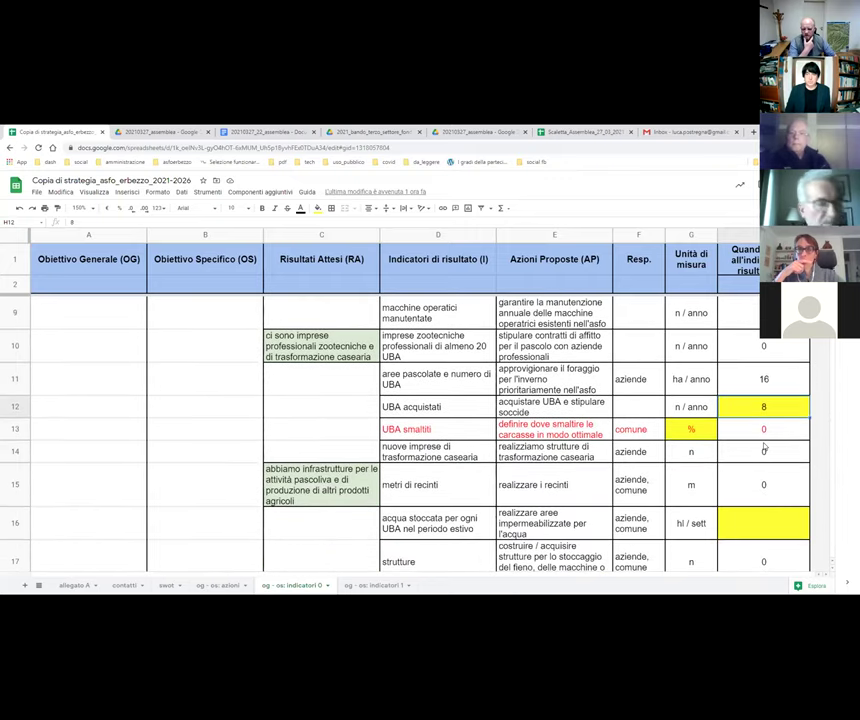
pyautogui.scroll(-2, 764, 448)
pyautogui.scroll(-5, 764, 447)
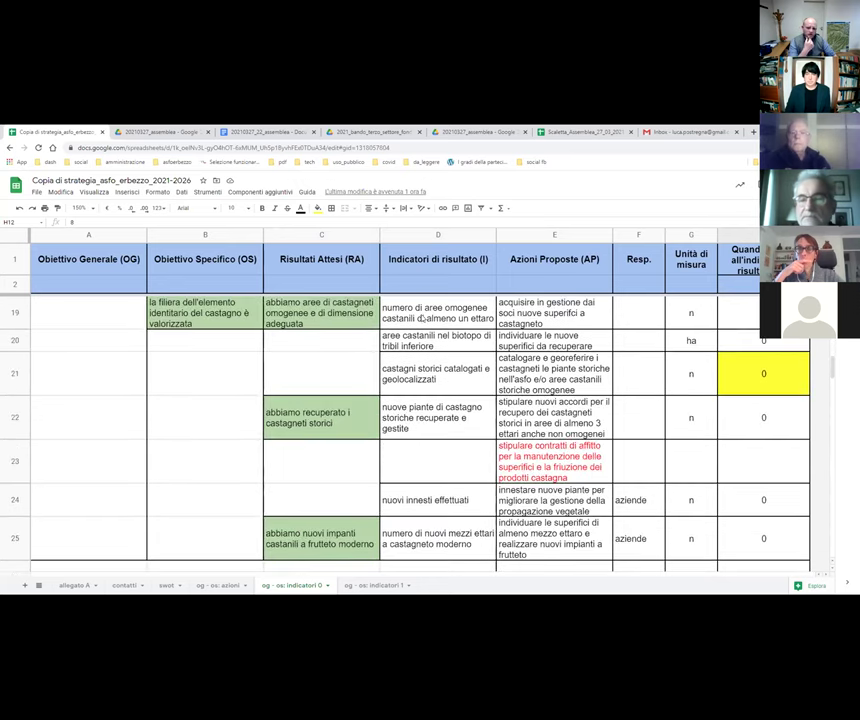
pyautogui.scroll(2, 765, 362)
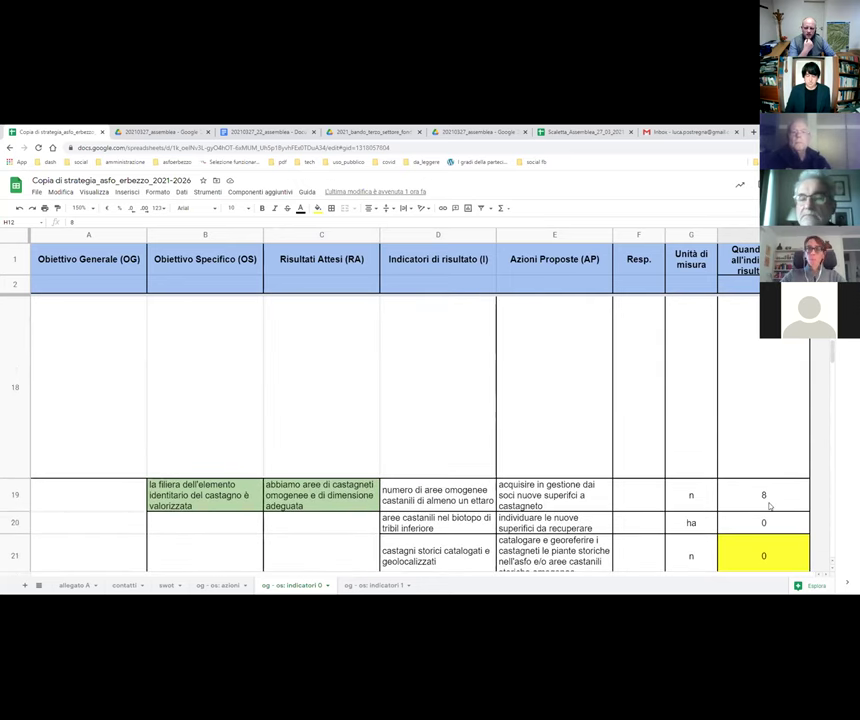
pyautogui.click(763, 496)
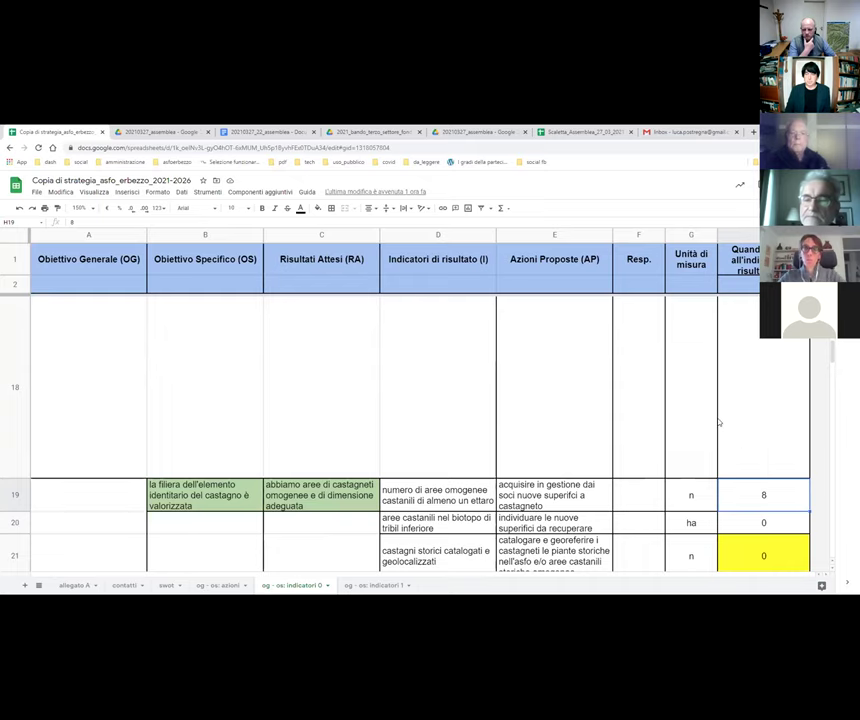
# Step: Review the chestnut indicators in rows 19 to 25 and the terracing indicators in rows 27 to 32
pyautogui.scroll(-2, 718, 423)
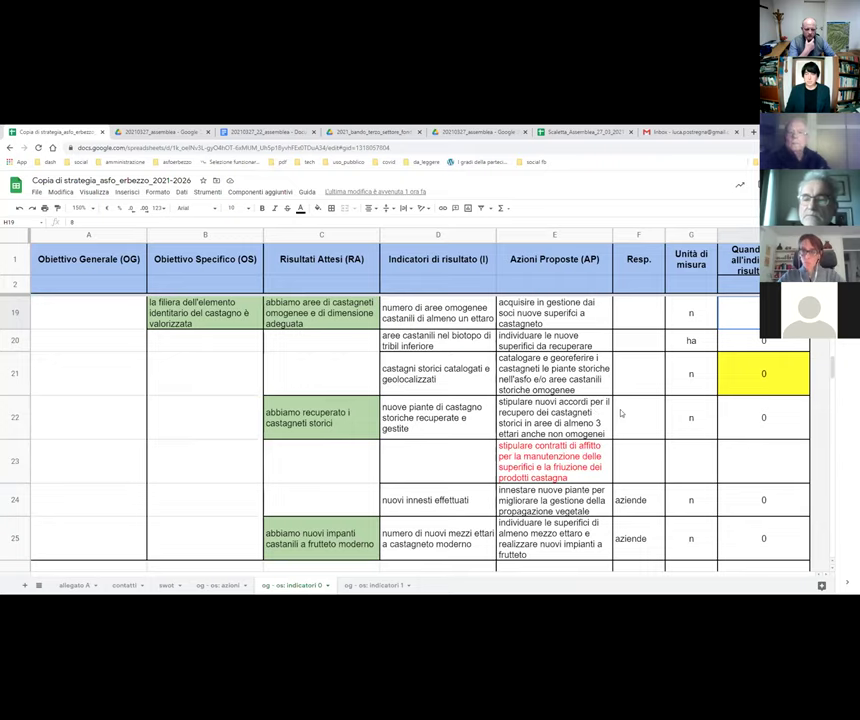
pyautogui.scroll(-3, 704, 410)
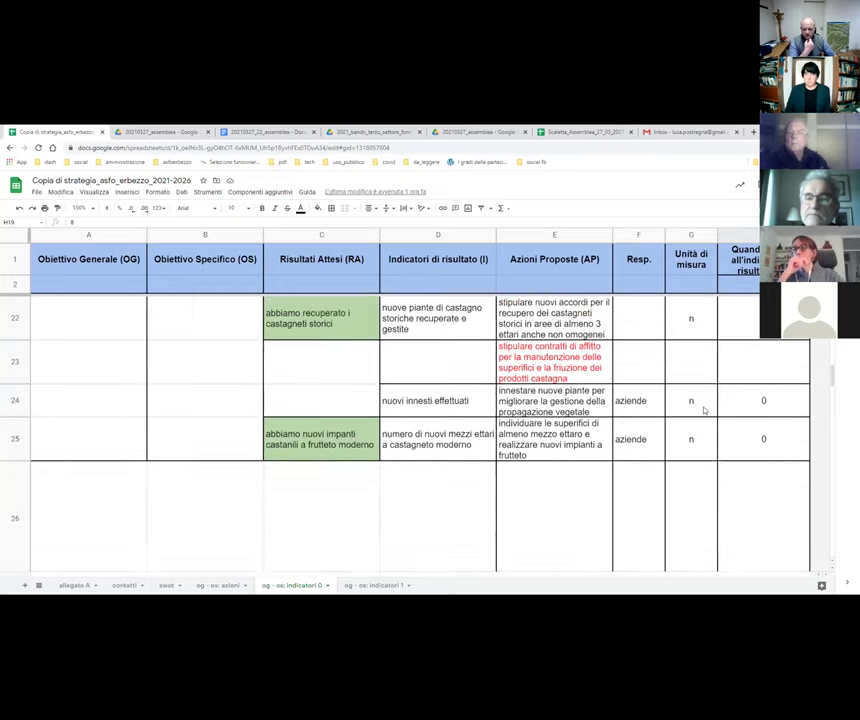
pyautogui.scroll(-1, 704, 410)
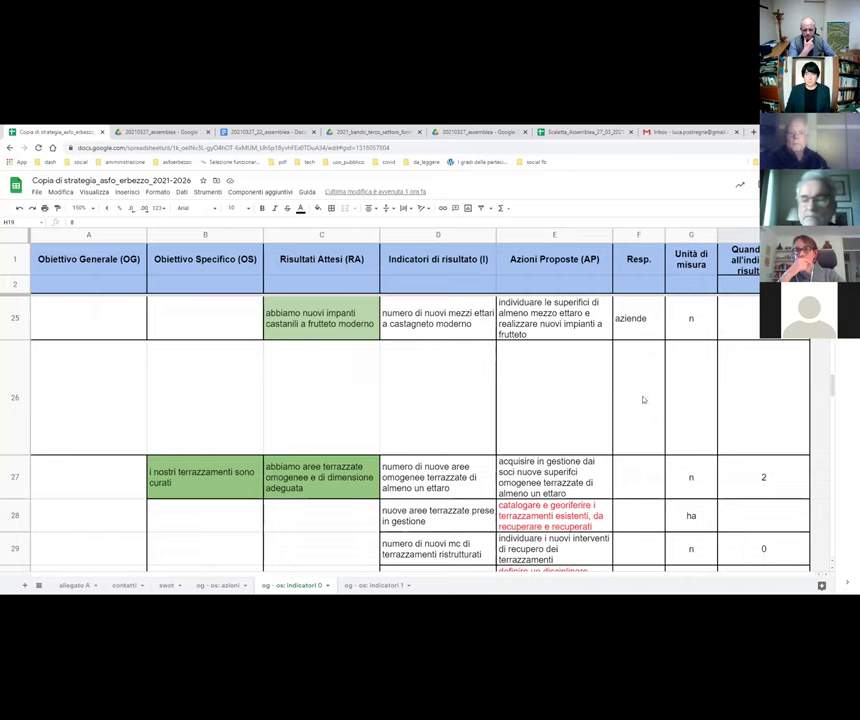
pyautogui.scroll(-1, 640, 396)
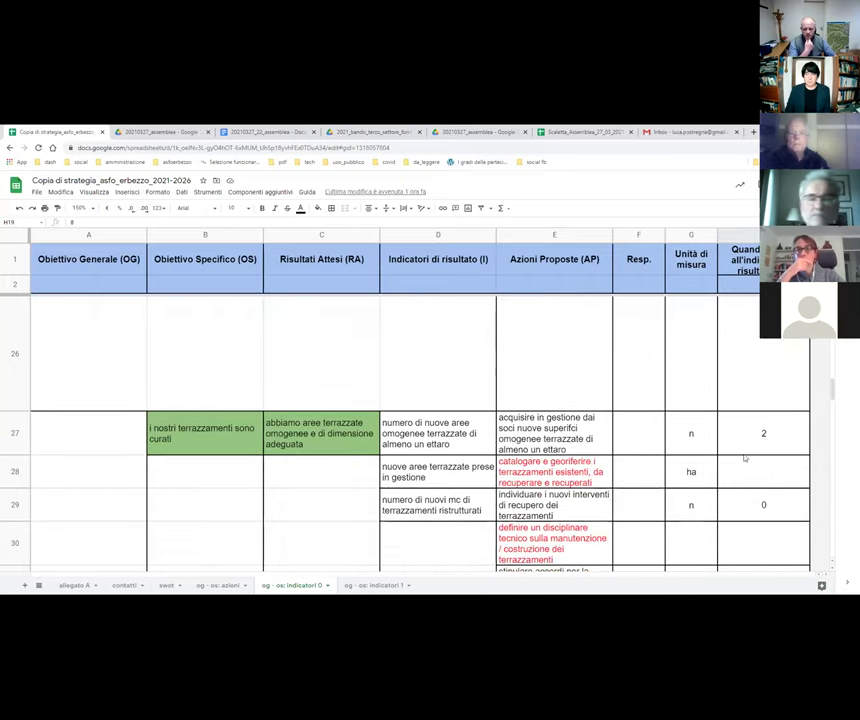
pyautogui.scroll(-3, 729, 380)
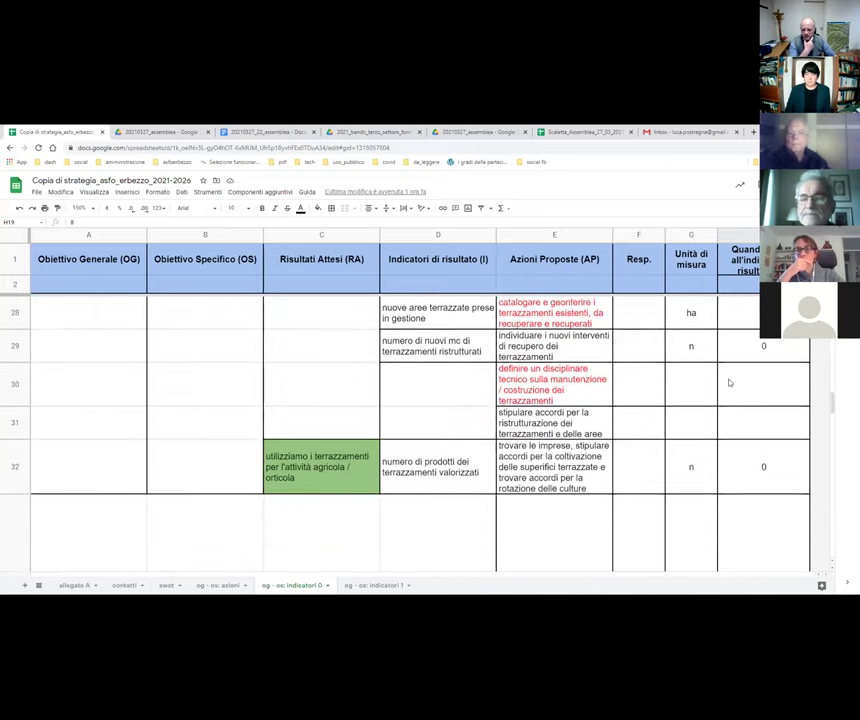
# Step: Show the forestry indicators on road maintenance, qualified companies, heating plants and CO2 capture in rows 38 to 42
pyautogui.scroll(-3, 389, 413)
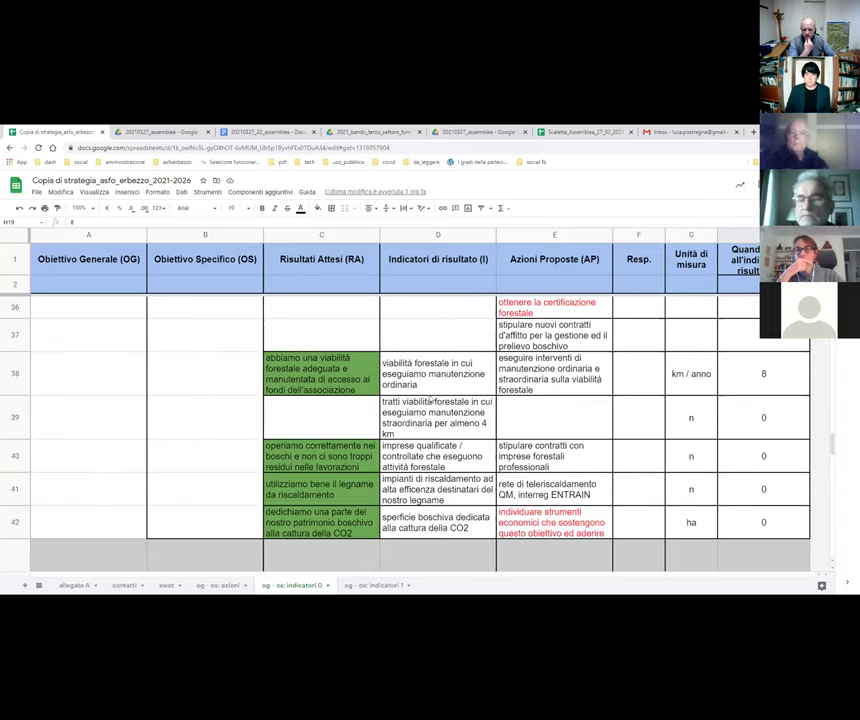
pyautogui.scroll(-5, 392, 369)
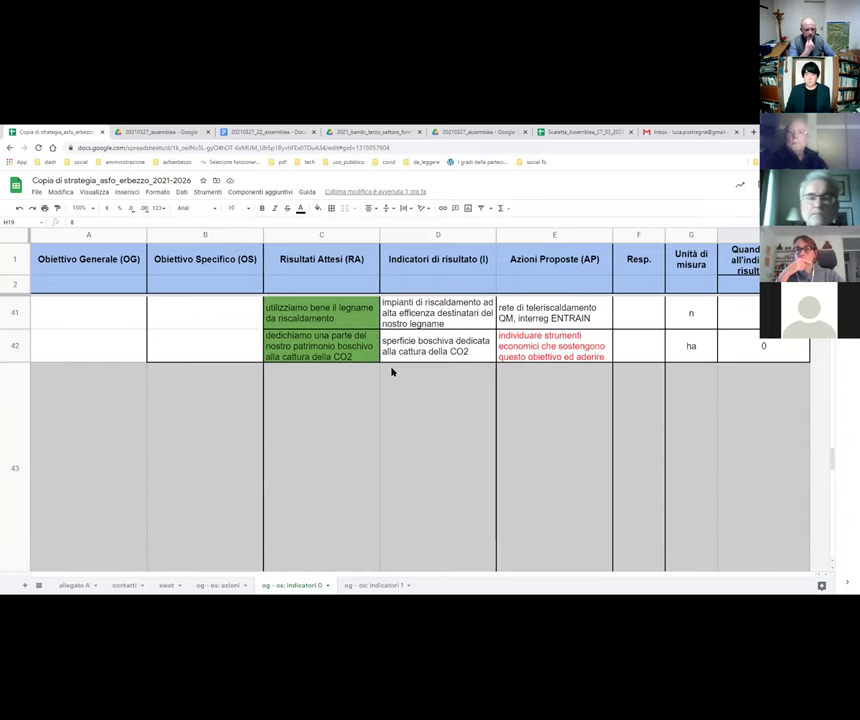
pyautogui.scroll(-3, 342, 468)
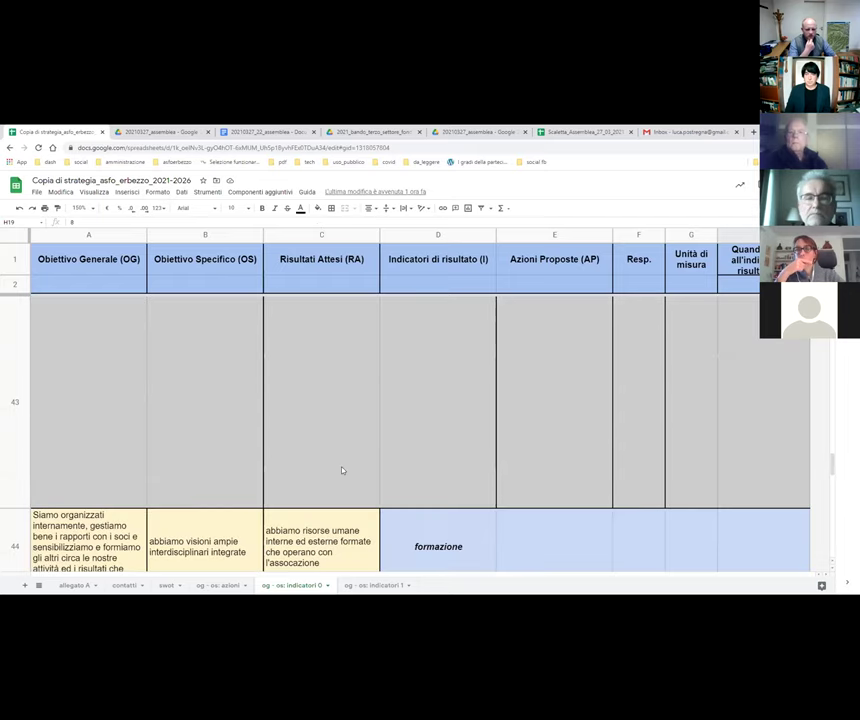
# Step: Show the membership indicators from row 48 onward and point out H50 for new parcels contributed in other municipalities
pyautogui.scroll(-5, 342, 459)
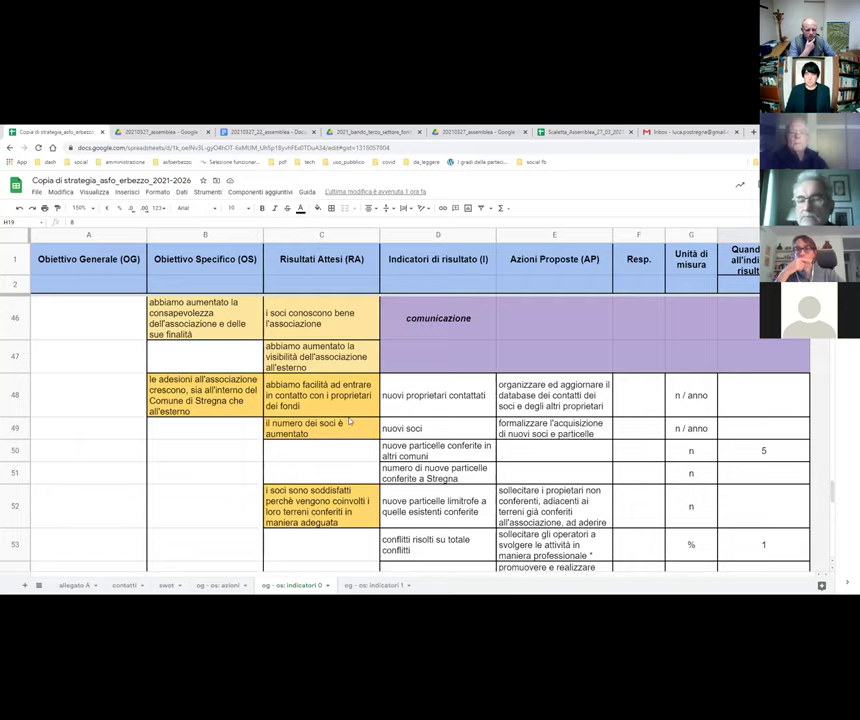
pyautogui.scroll(-3, 373, 424)
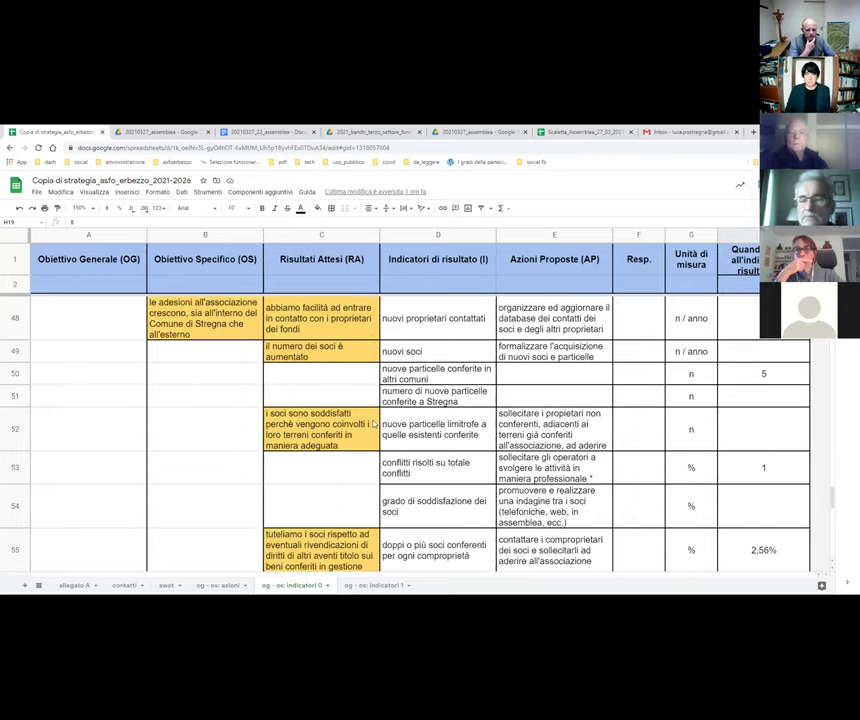
pyautogui.scroll(1, 373, 424)
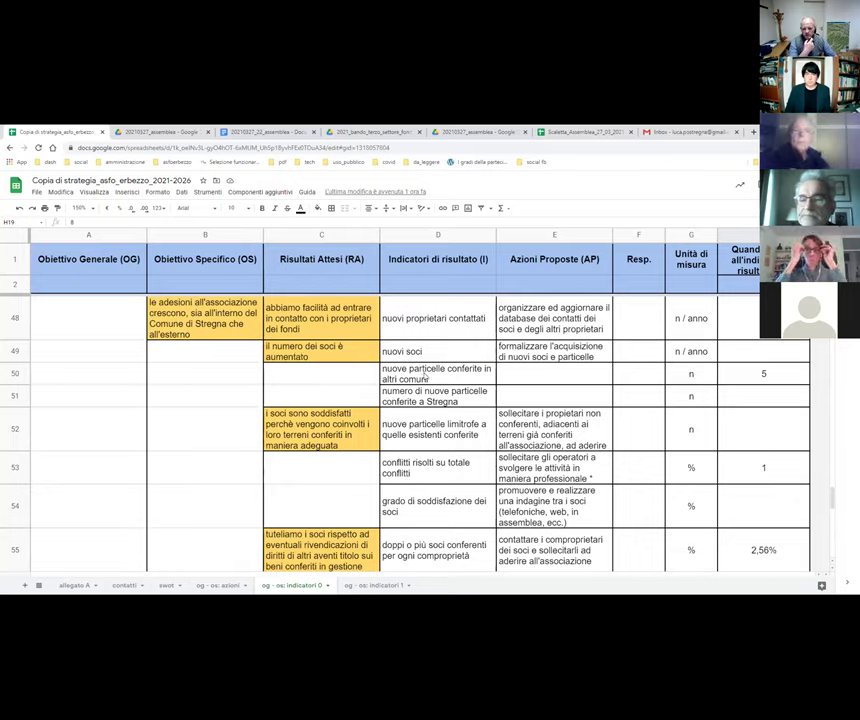
pyautogui.click(763, 378)
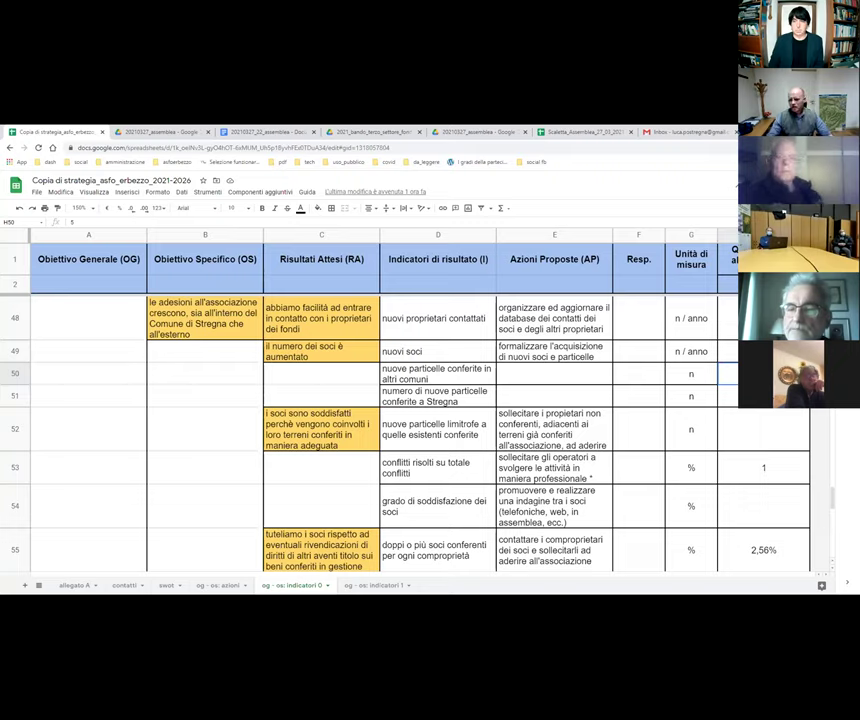
# Step: Open the "og - os: indicatori 1" sheet and show the yearly 2021-2026 quantities and totals from row 3 onward
pyautogui.hotkey('ctrl', 'Up')
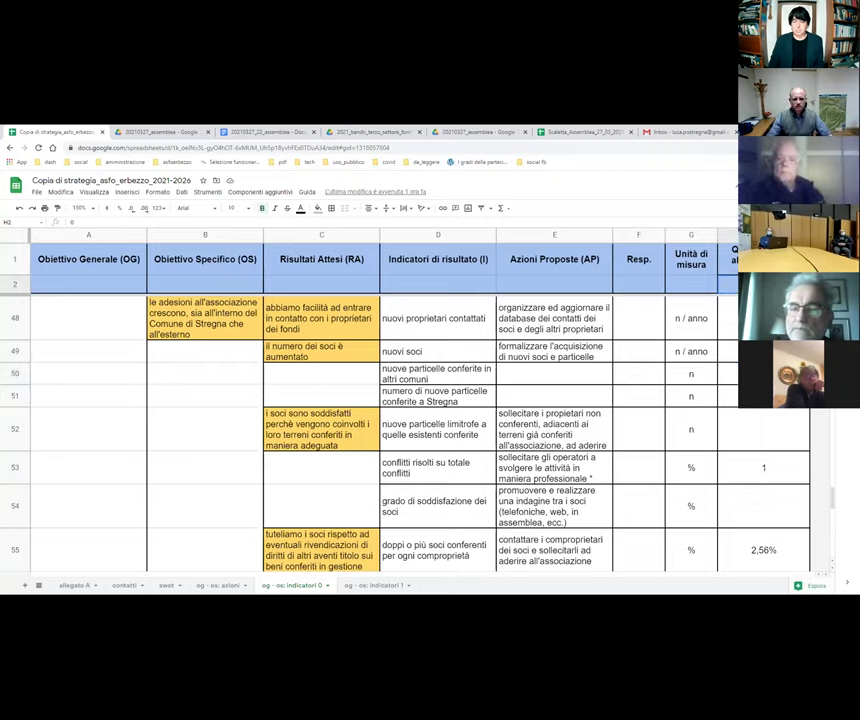
pyautogui.click(375, 586)
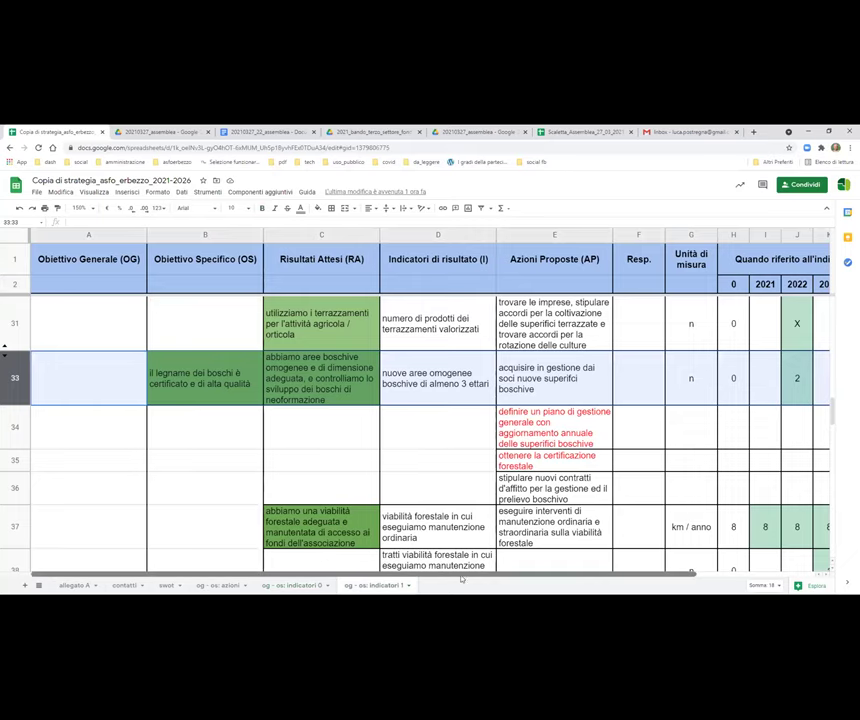
pyautogui.hscroll(3, 475, 397)
pyautogui.scroll(20, 458, 456)
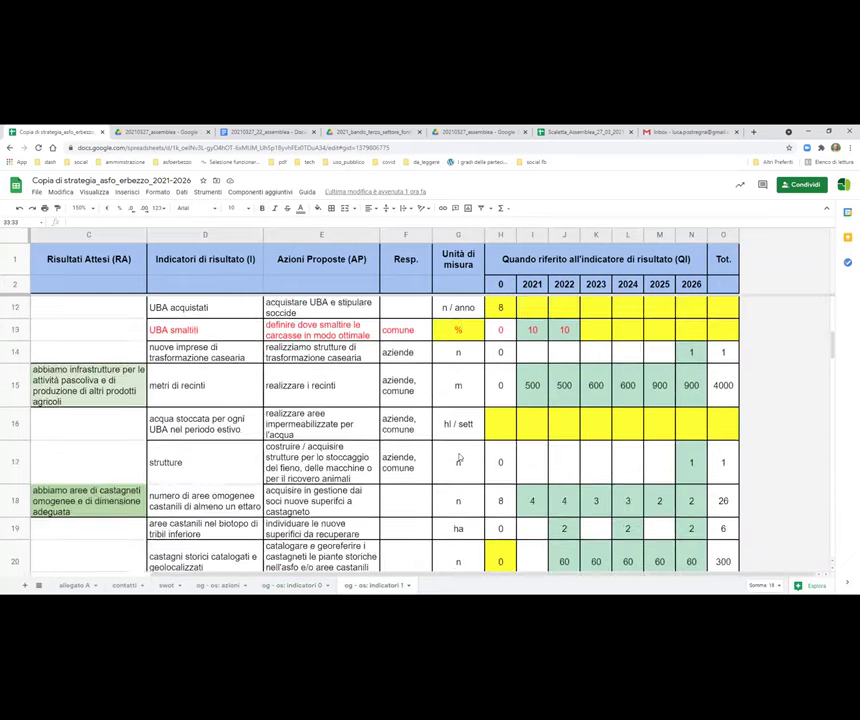
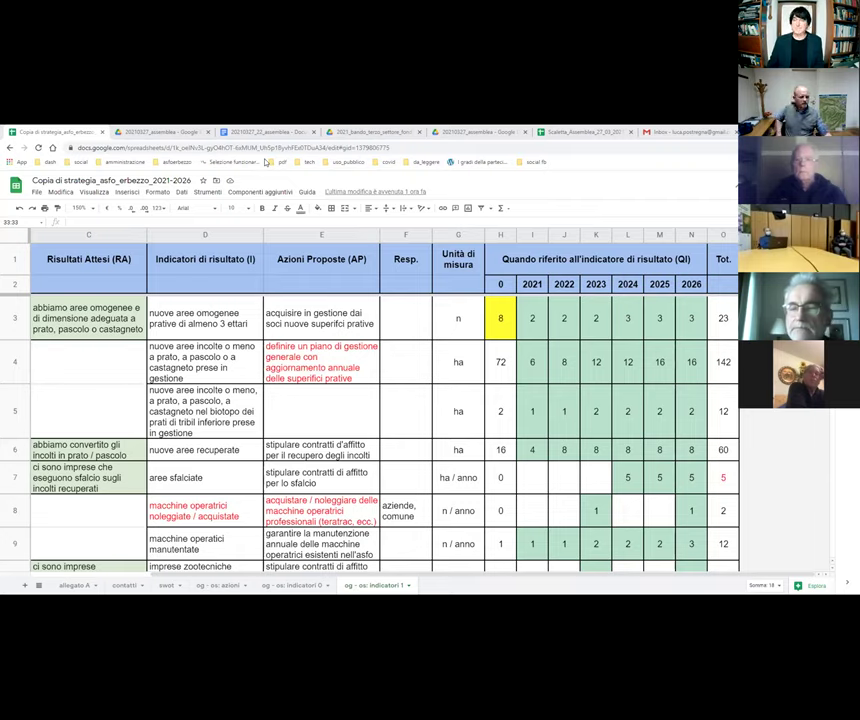
# Step: Open the "allegato A" sheet and point out the possible funding calls in B21:B24, ending on "Terzo Settore 2021"
pyautogui.click(69, 586)
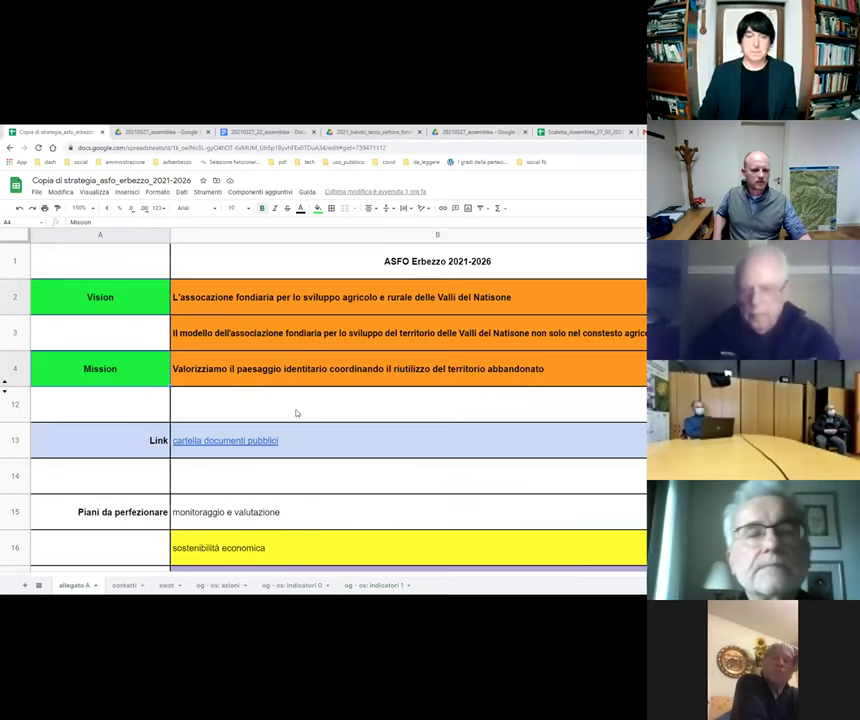
pyautogui.scroll(-5, 296, 412)
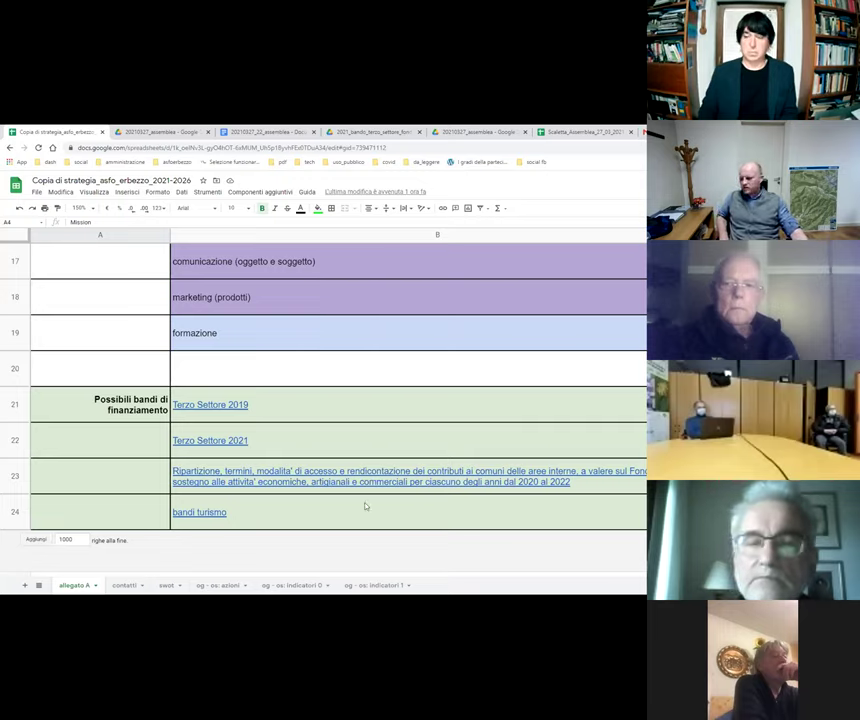
pyautogui.click(338, 409)
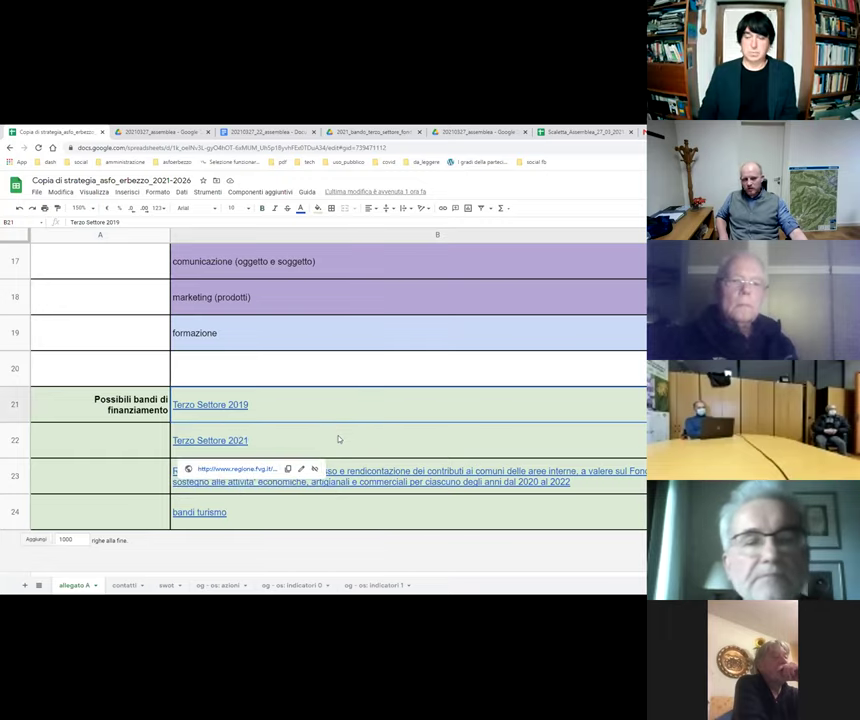
pyautogui.click(338, 438)
pyautogui.click(357, 512)
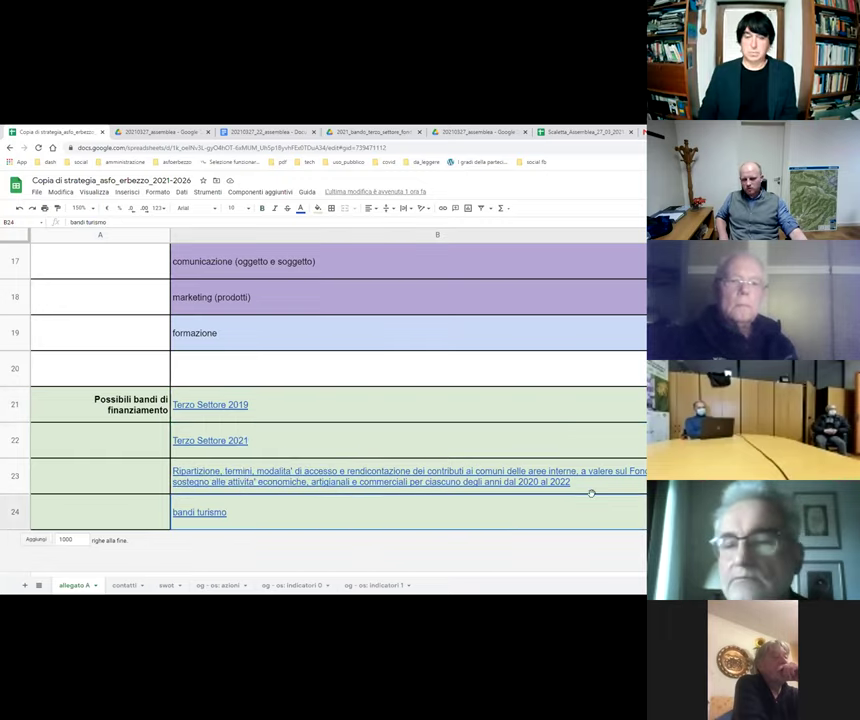
pyautogui.click(591, 485)
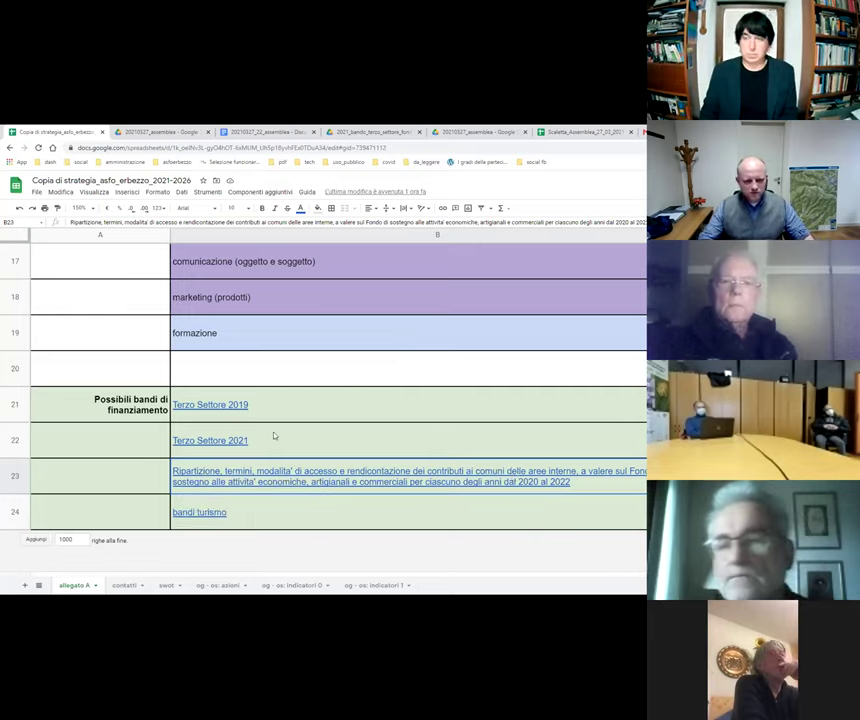
pyautogui.click(303, 442)
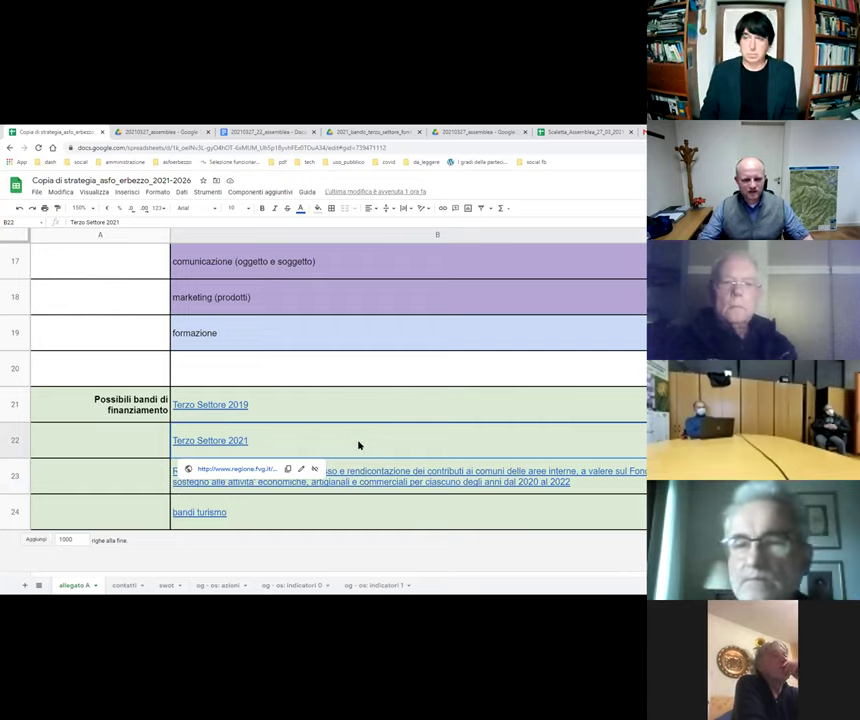